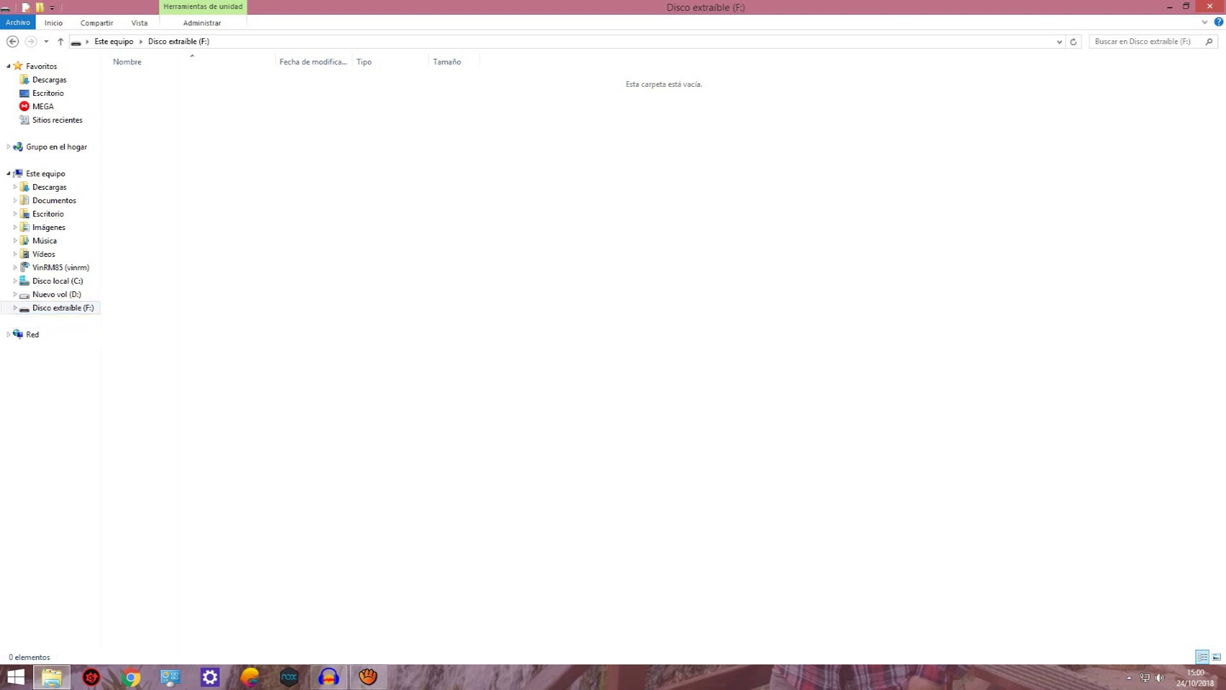
- Check the file system and capacity of the removable drive F: in its properties
right_click(66, 308)
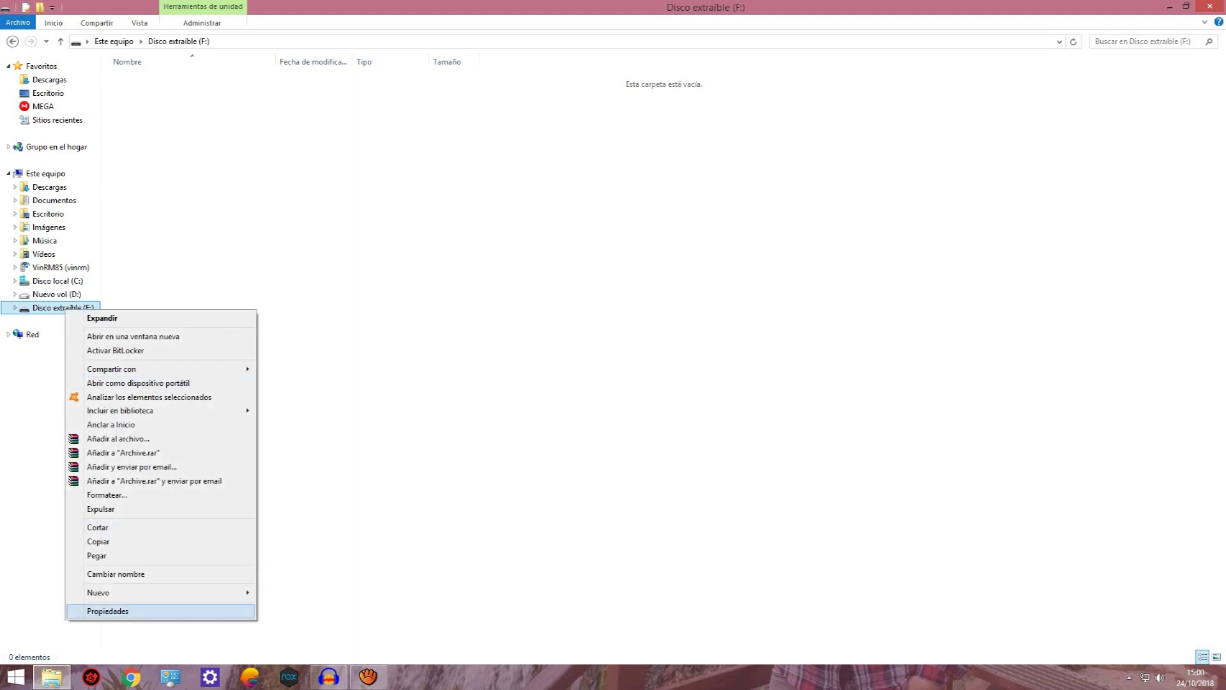
left_click(107, 611)
left_click_drag(277, 348, 958, 159)
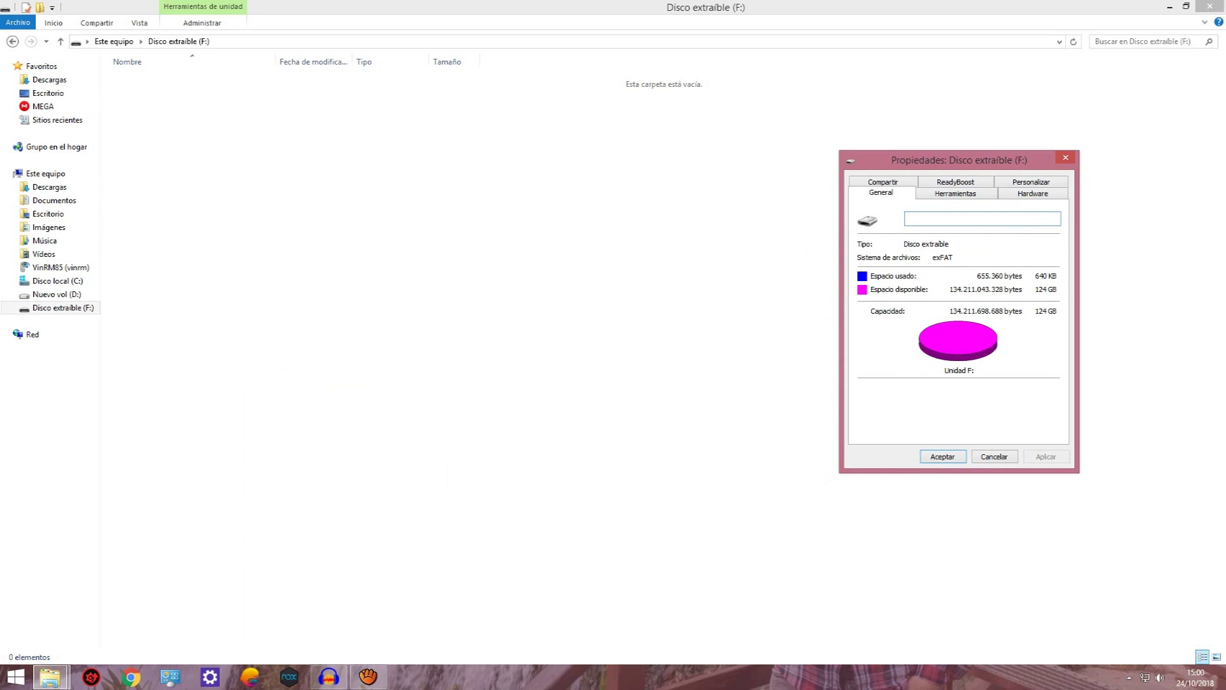
left_click_drag(959, 159, 971, 132)
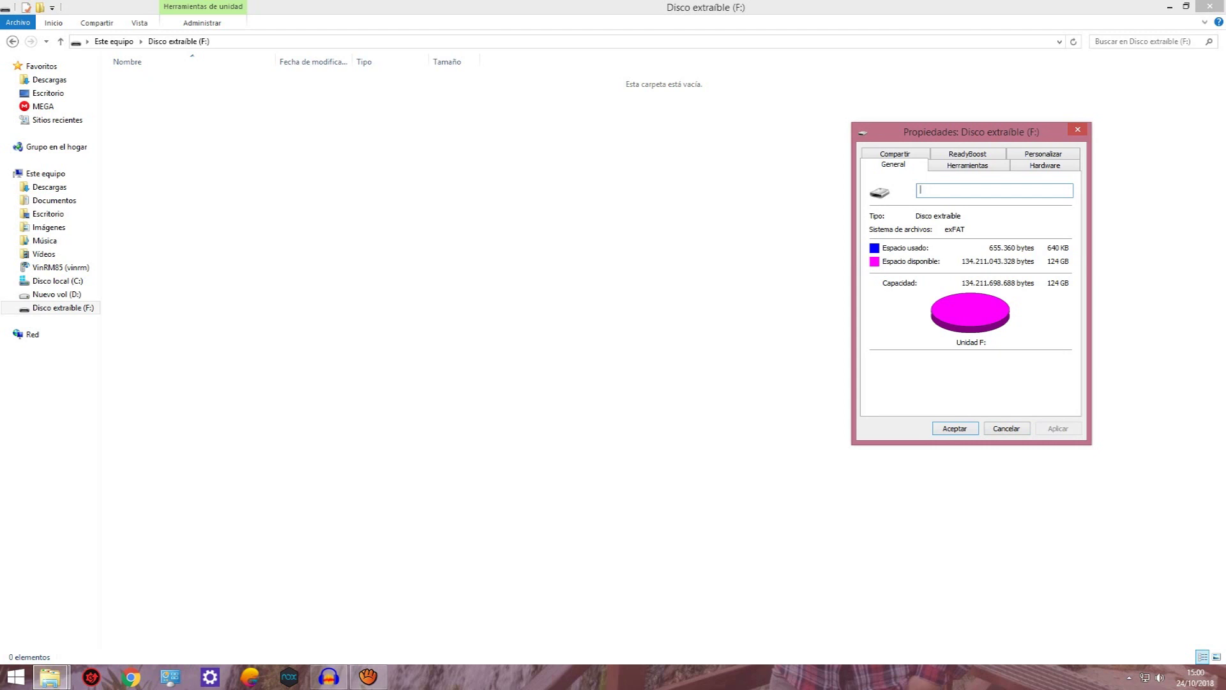
left_click_drag(971, 131, 913, 131)
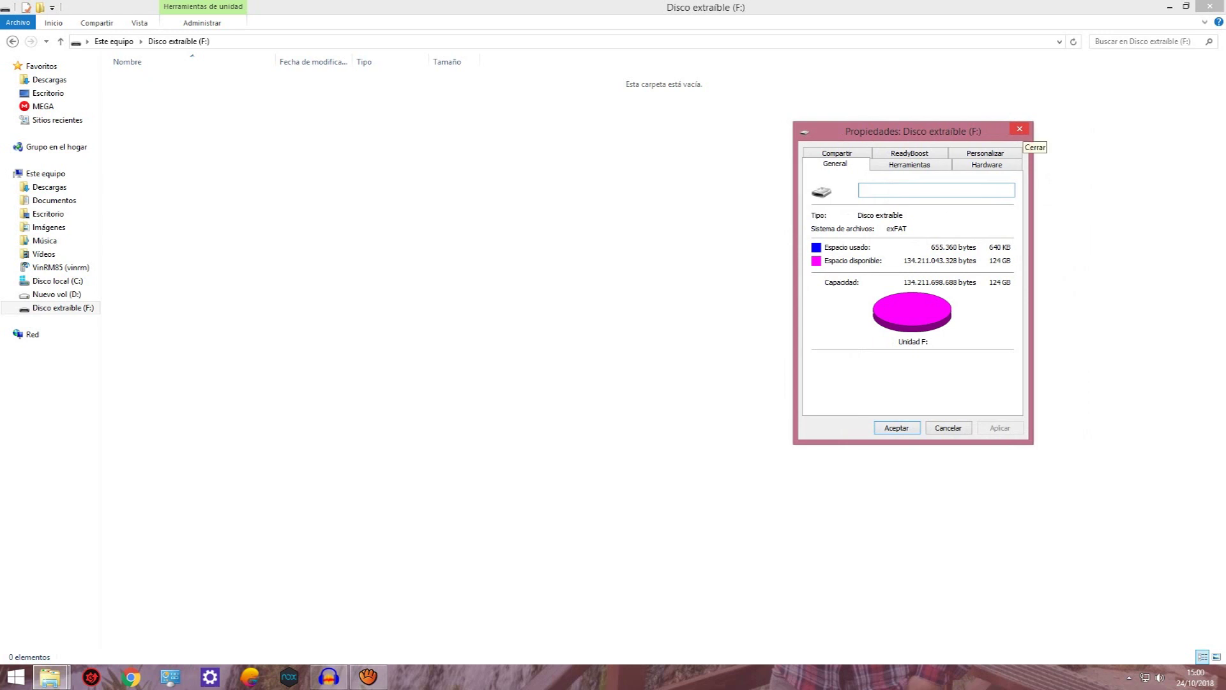
left_click(1020, 129)
- Open the Xena - Temporada 1 Completa folder inside the Series folder on drive D:
left_click(56, 294)
key("s")
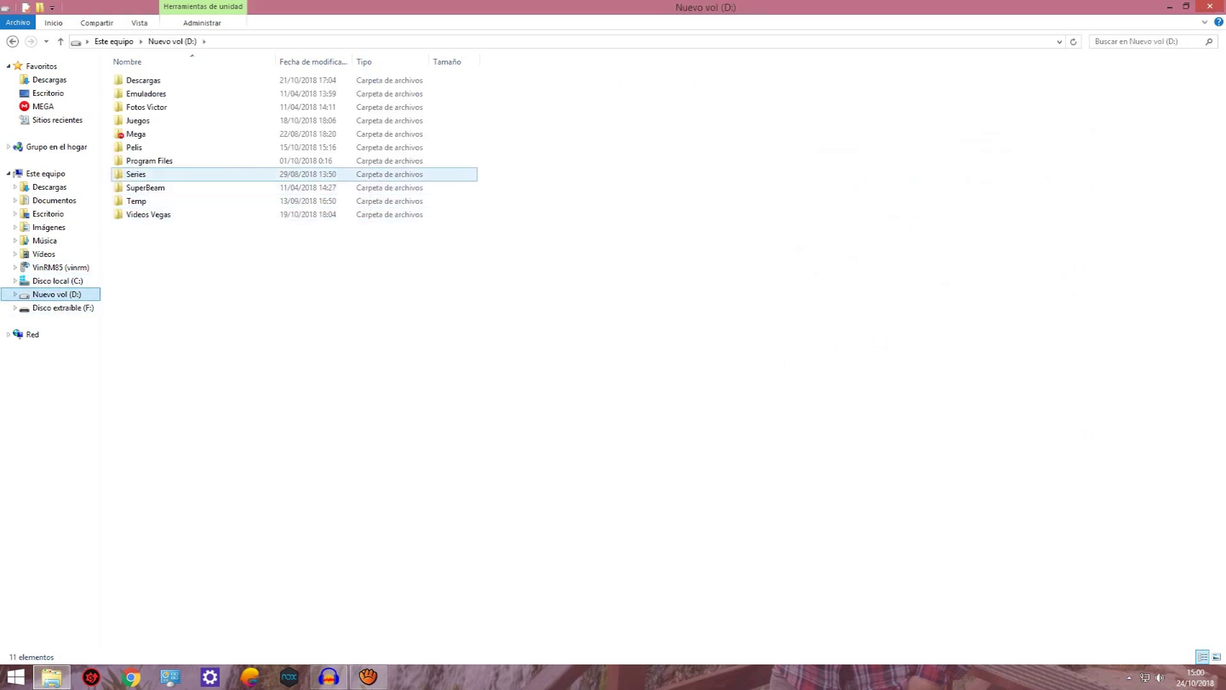
key("Return")
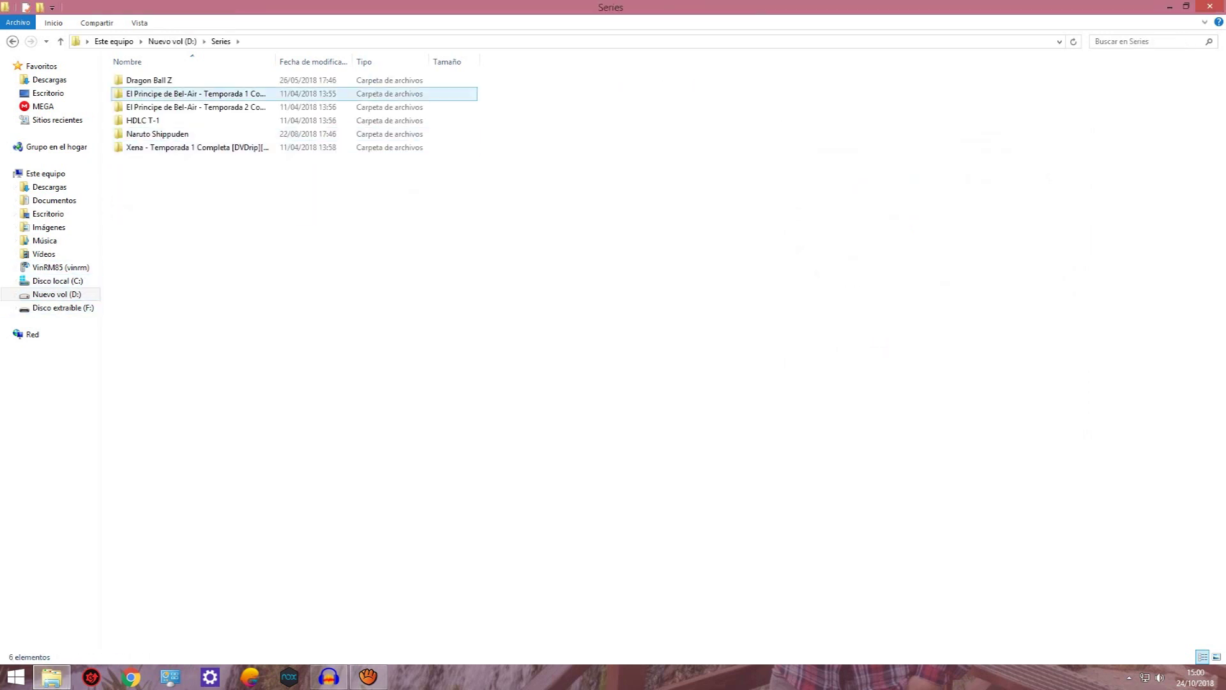
double_click(169, 146)
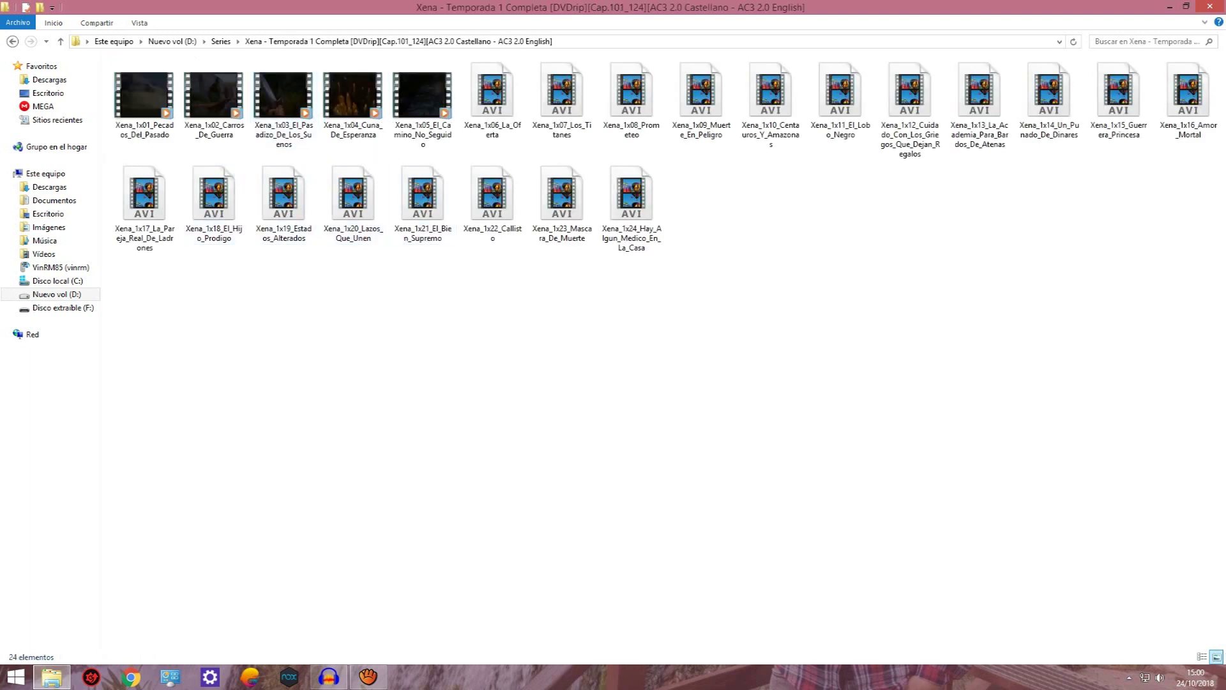
- Copy the first three Xena episodes, 1x01 to 1x03, to the removable drive F:
left_click_drag(141, 152, 301, 102)
right_click(278, 98)
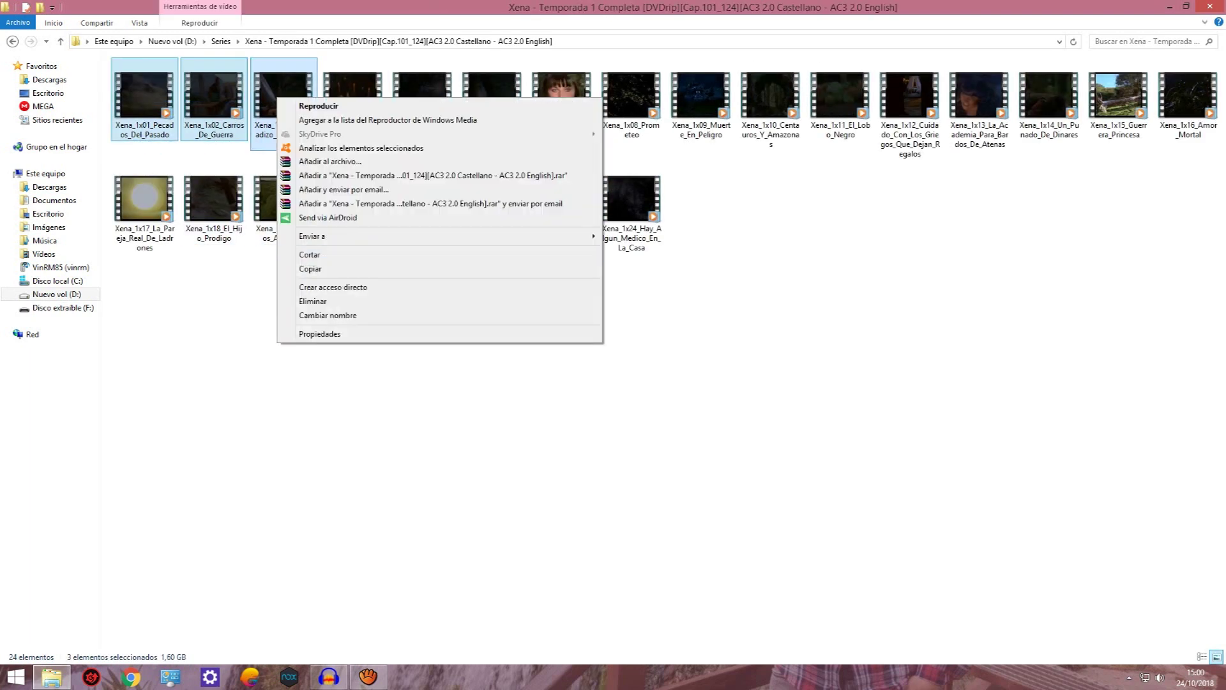
left_click(310, 268)
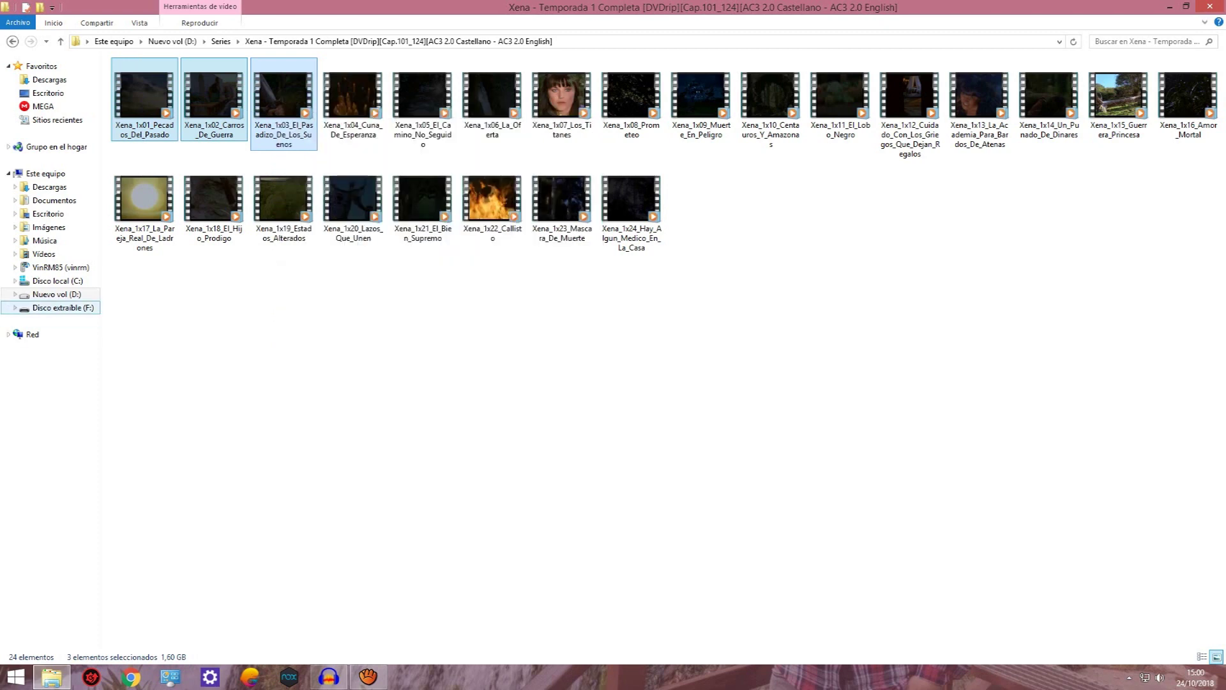
left_click(63, 307)
right_click(526, 223)
left_click(557, 310)
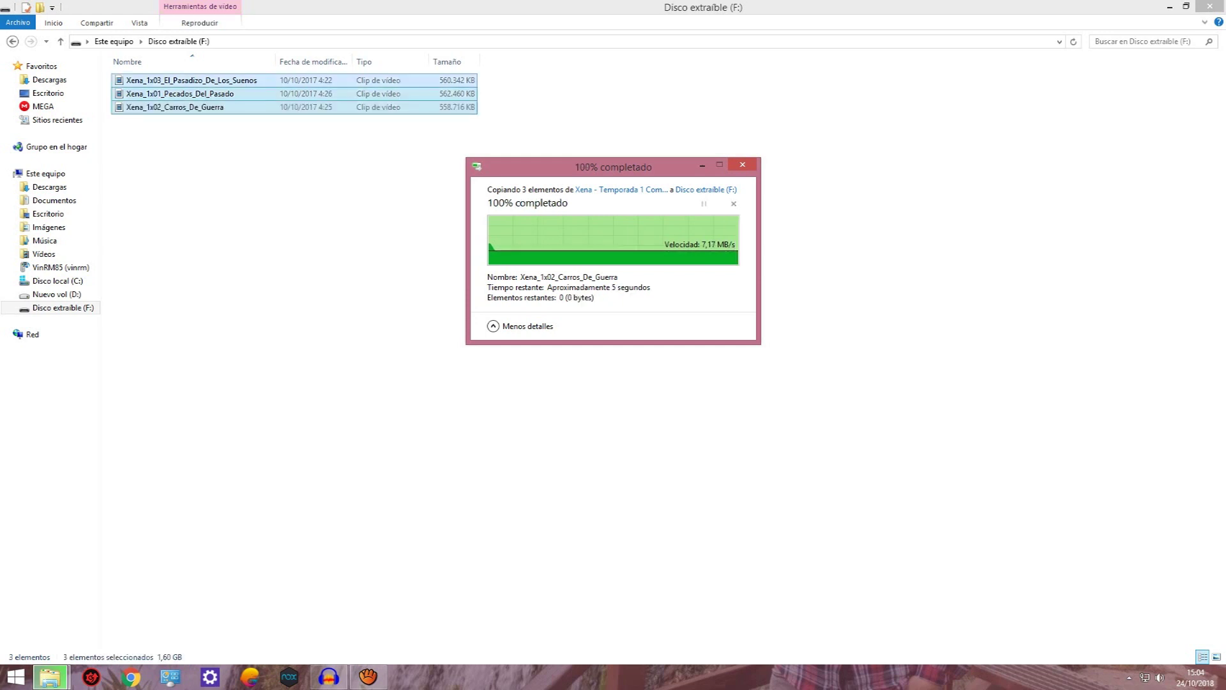
key("Escape")
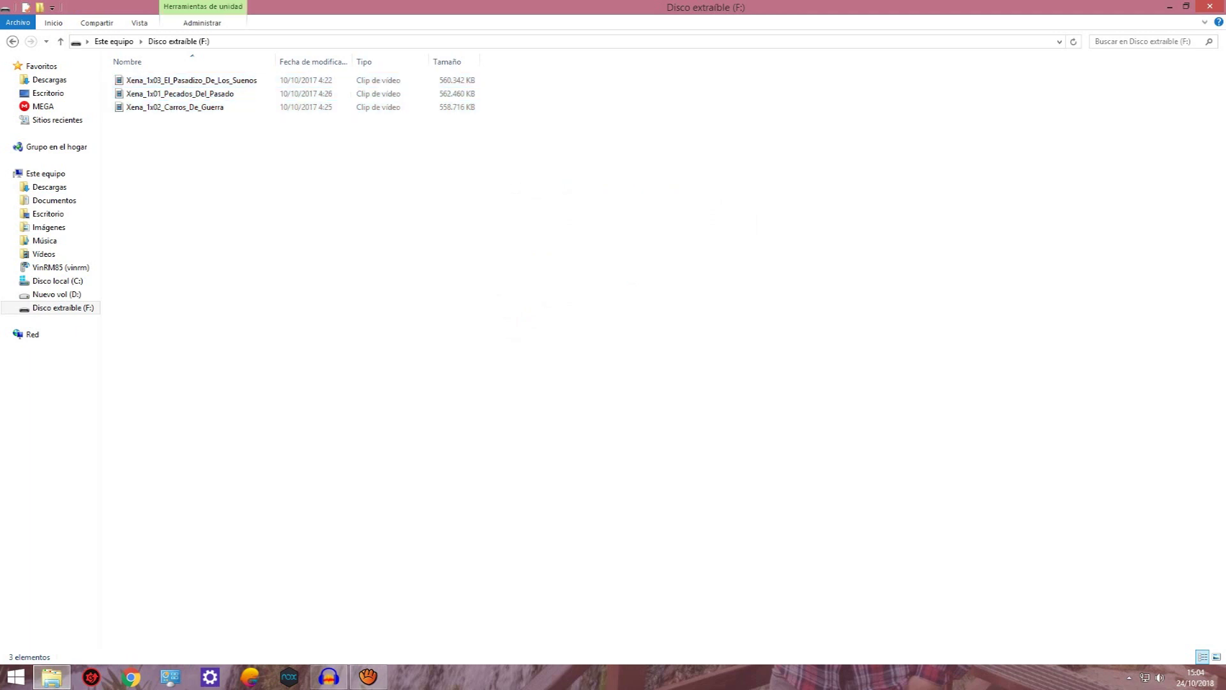
- Try playing Xena_1x01_Pecados_Del_Pasado from drive F: in the default player and in VLC media player
double_click(163, 93)
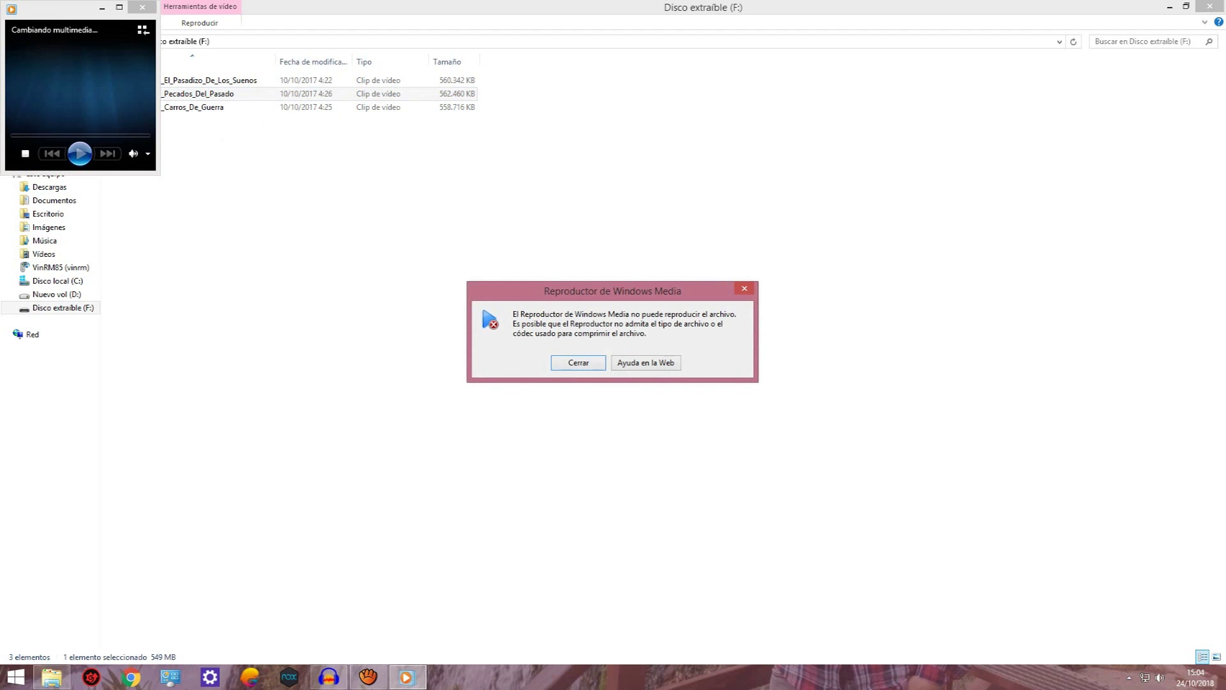
key("Return")
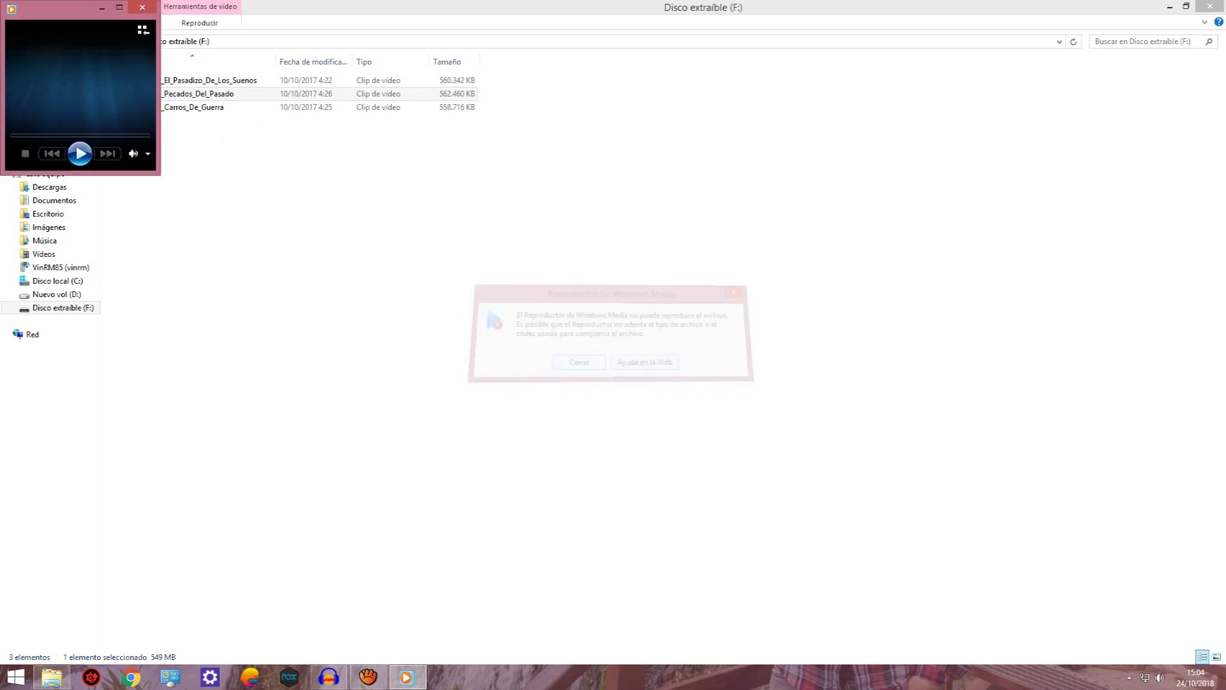
right_click(184, 94)
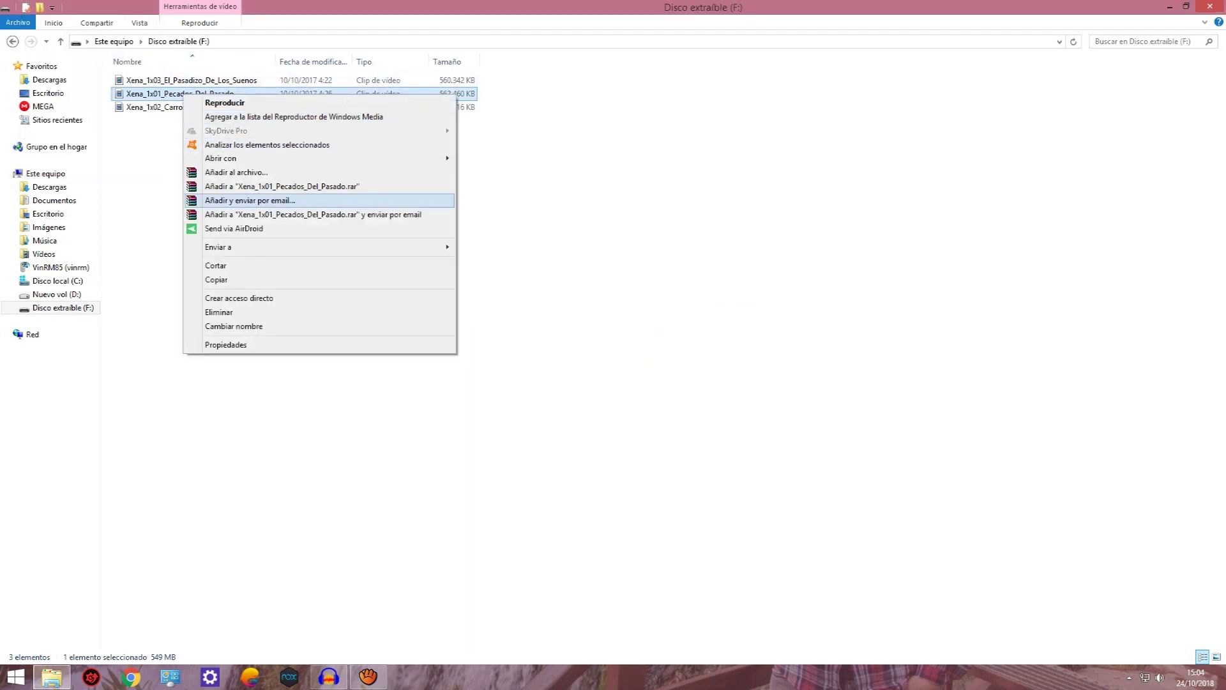
mouse_move(384, 158)
left_click(504, 200)
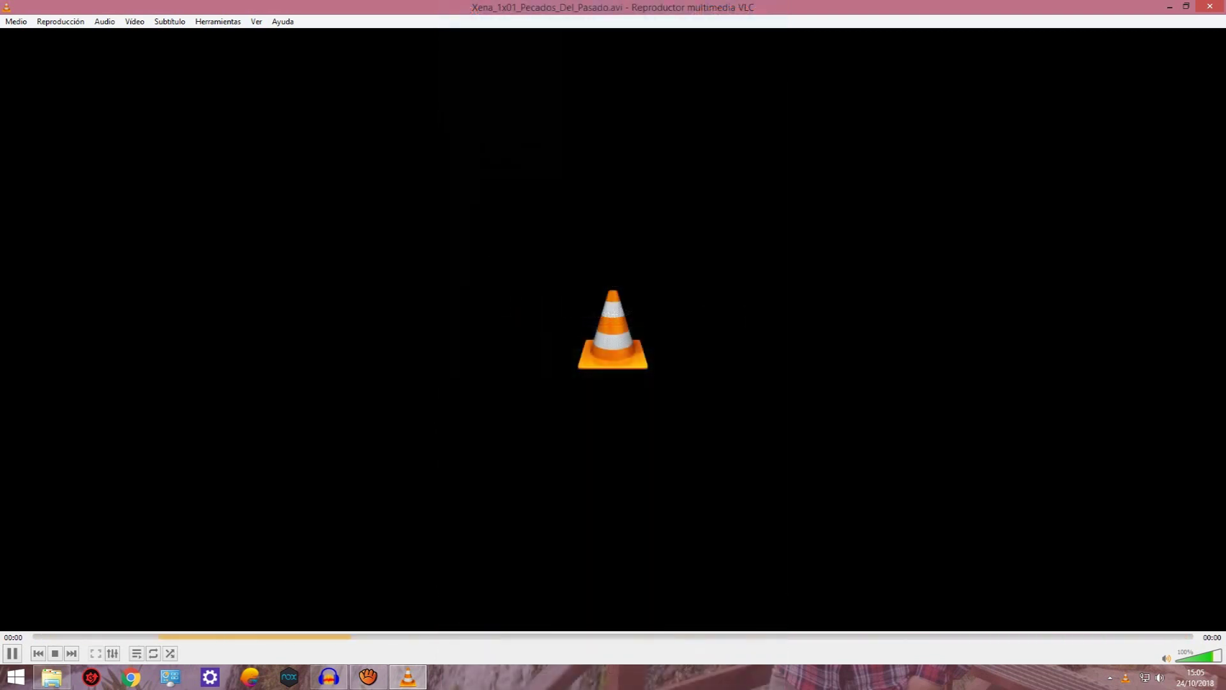
key("alt+F4")
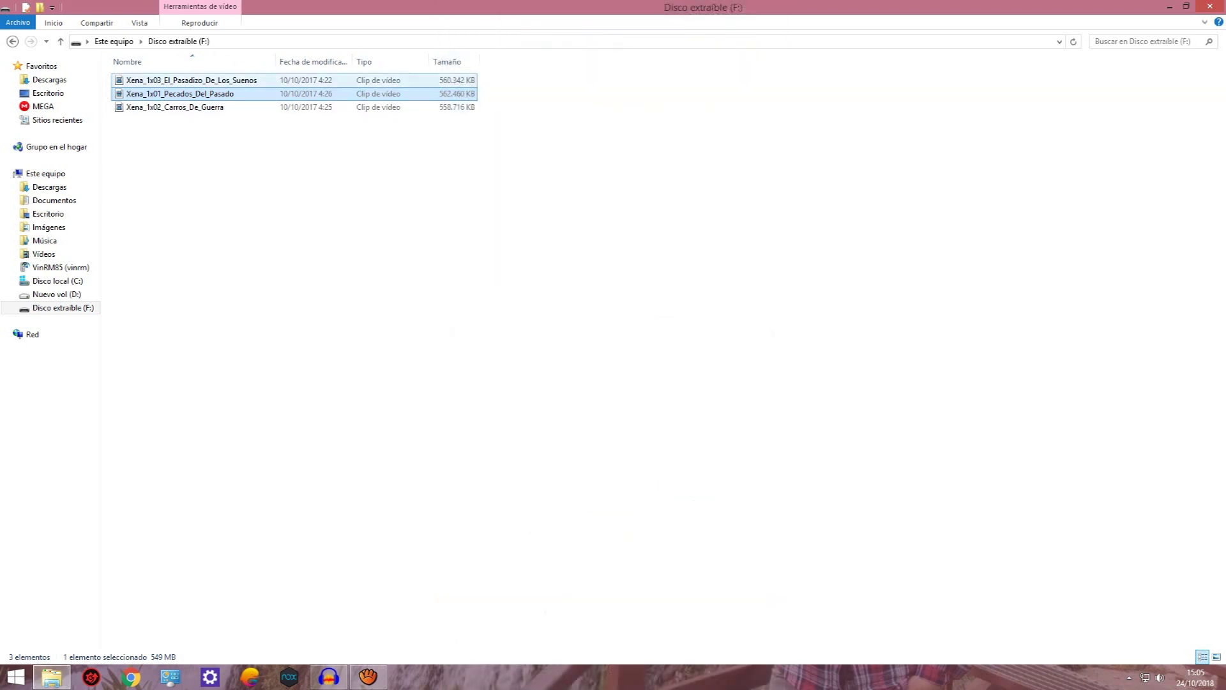
- Try playing Xena_1x02_Carros_De_Guerra from drive F: in the default player and in VLC media player
double_click(179, 106)
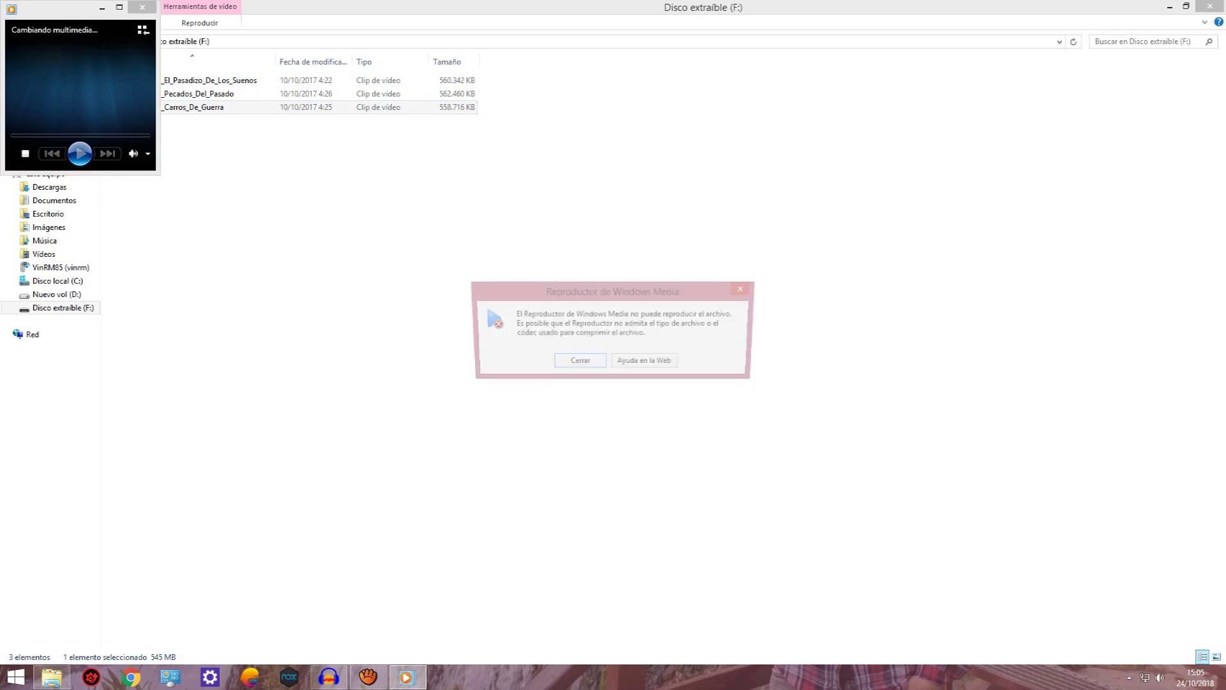
key("Return")
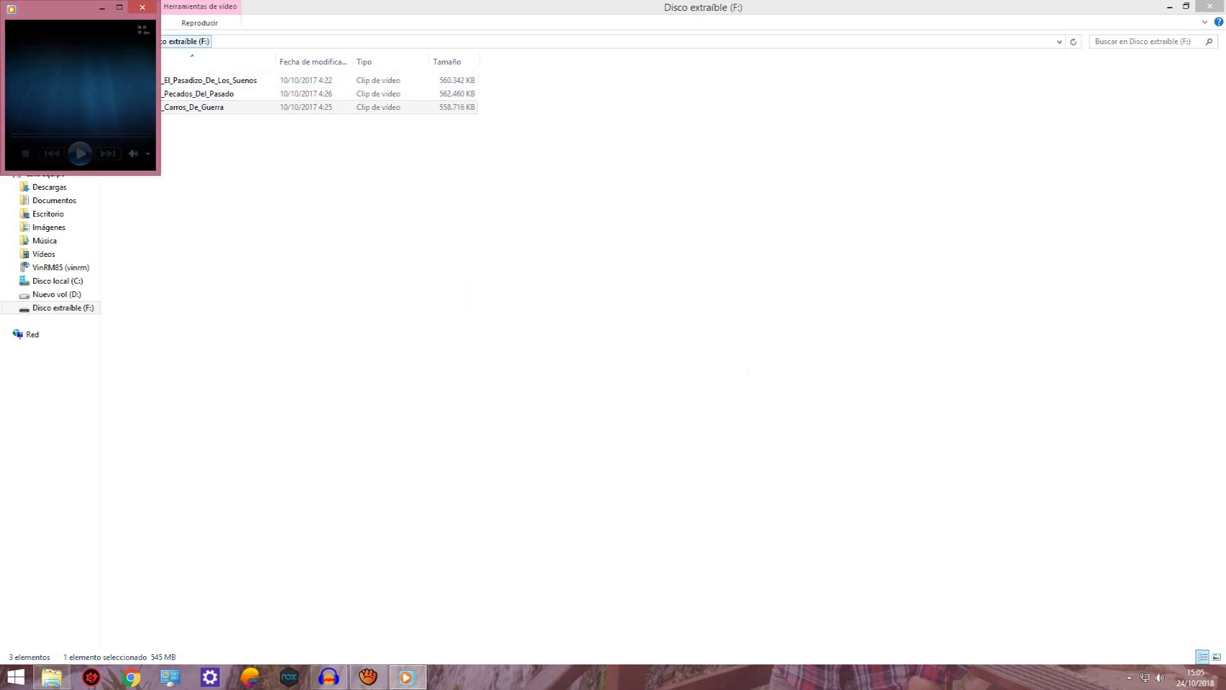
left_click(142, 7)
right_click(200, 108)
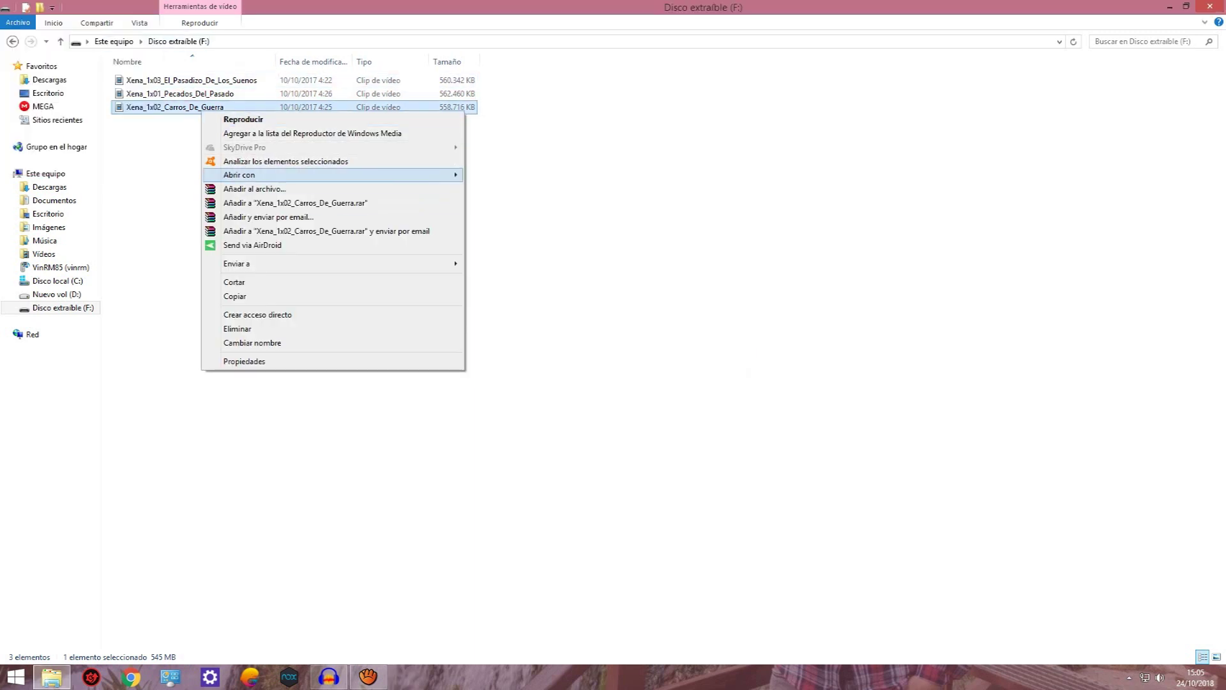
mouse_move(332, 175)
left_click(513, 217)
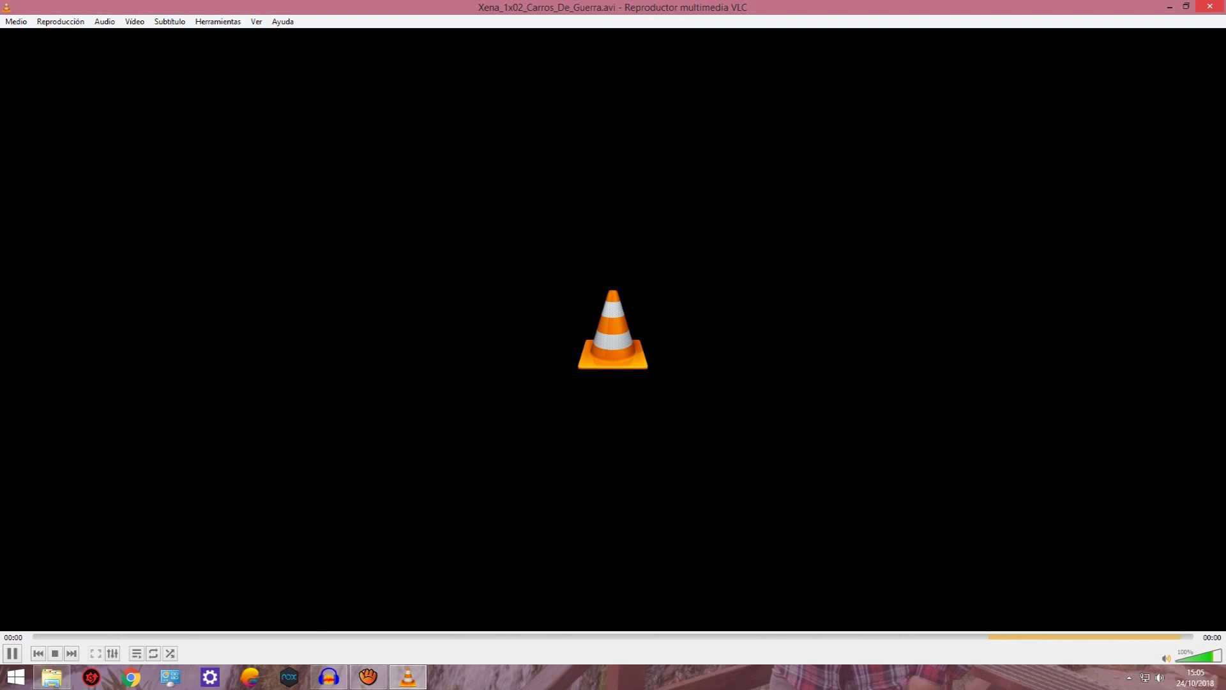
key("alt+F4")
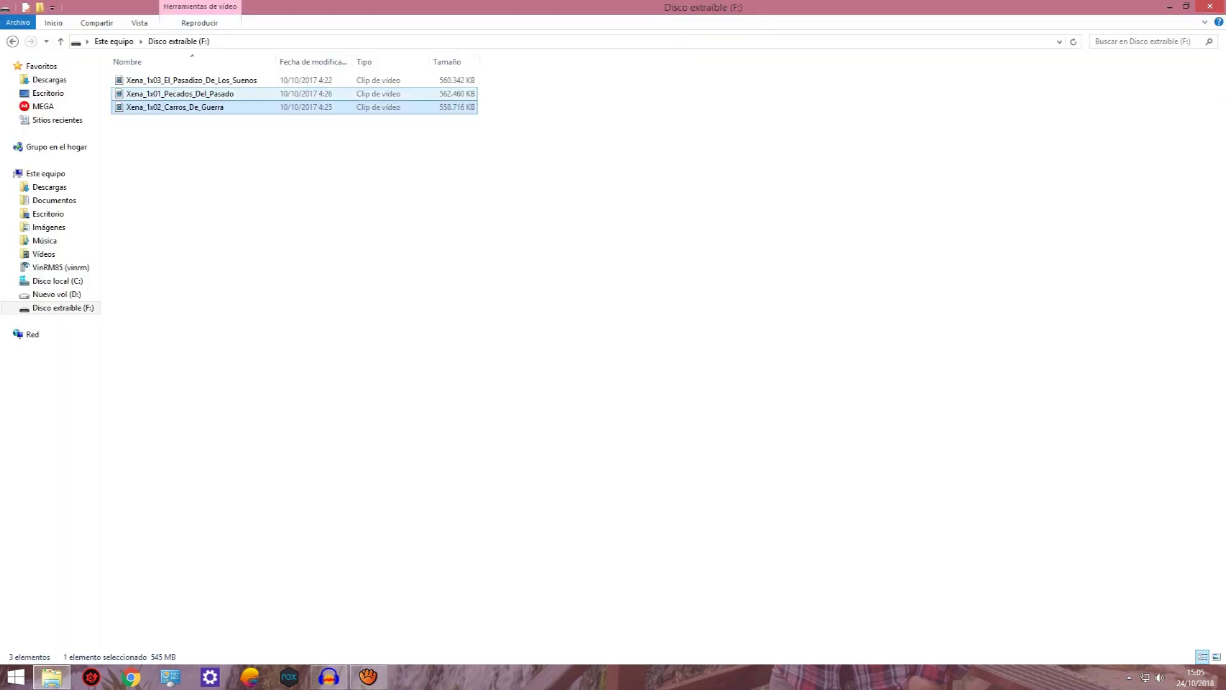
- Play Xena_1x03_El_Pasadizo_De_Los_Suenos in VLC media player, skip to about 37:57 and close the player
right_click(190, 81)
key("Down")
key("Down")
key("Down")
key("Down")
key("Up")
key("Up")
key("Down")
key("Down")
key("Up")
key("Up")
key("Up")
key("Up")
key("Down")
key("Down")
key("Down")
key("Down")
key("Down")
key("Down")
key("Return")
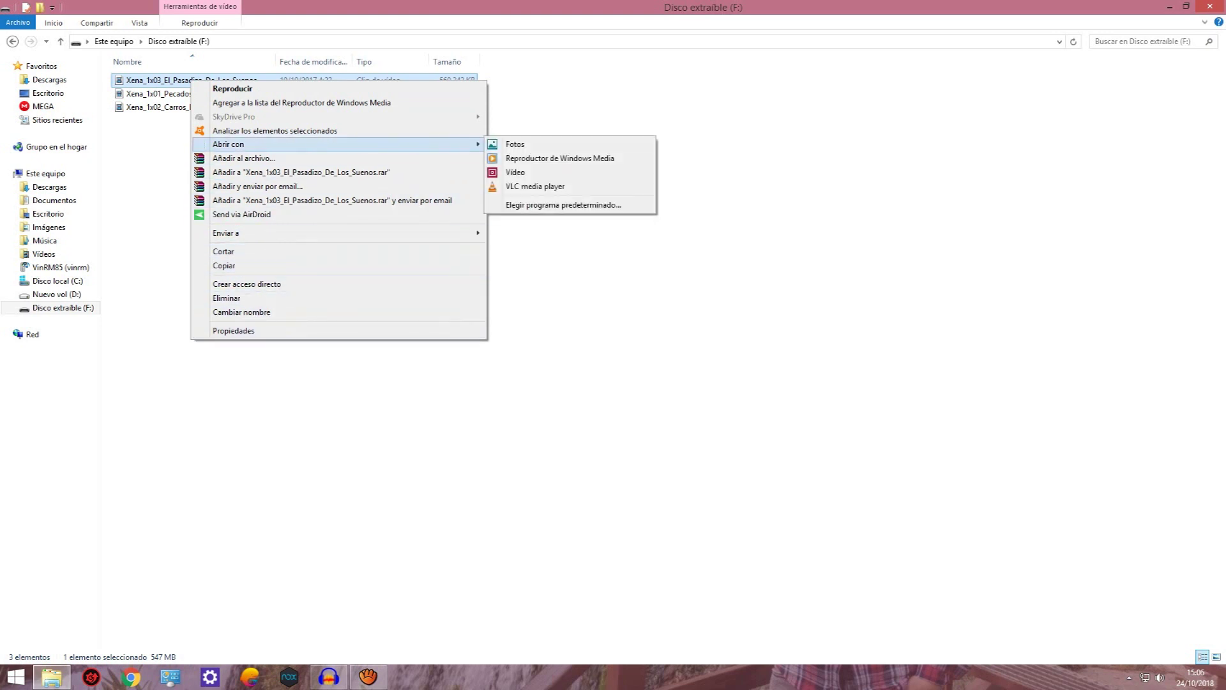
left_click(535, 186)
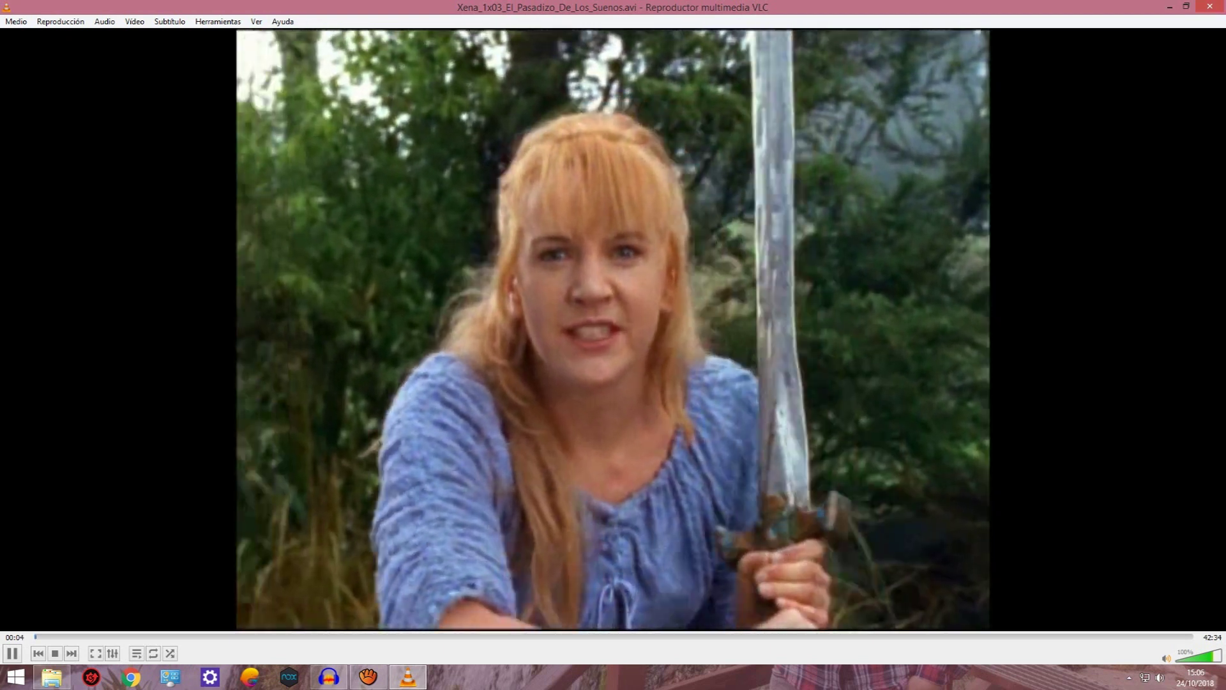
left_click(1067, 636)
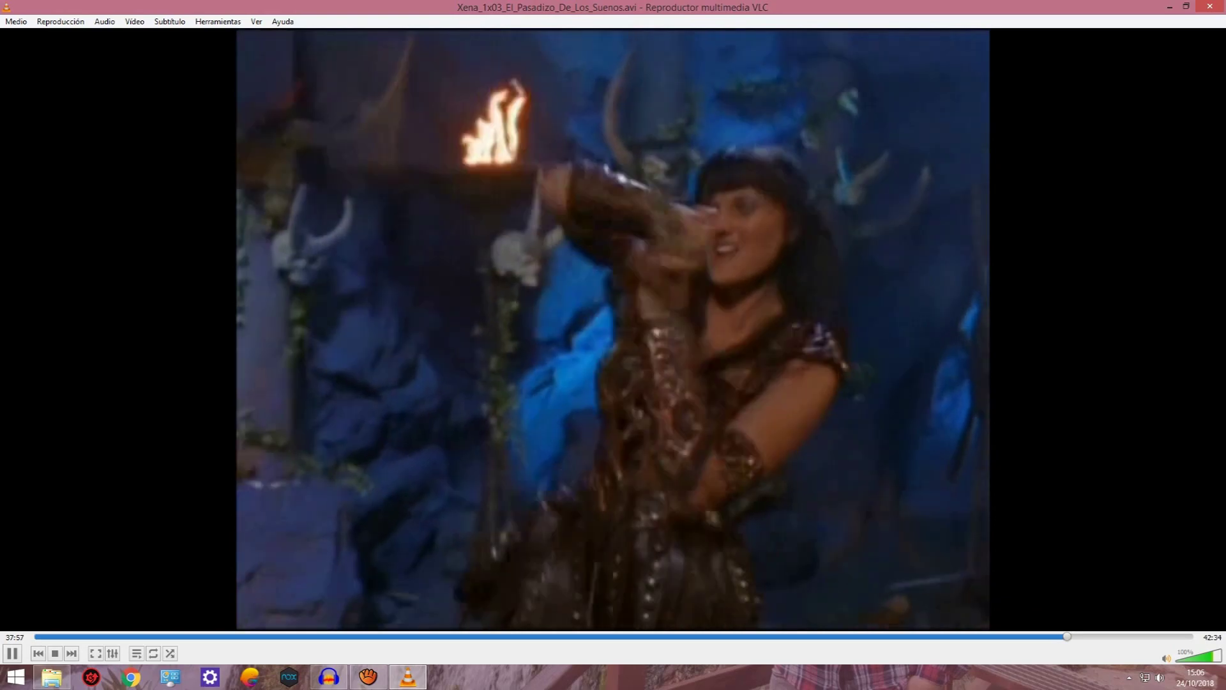
key("alt+F4")
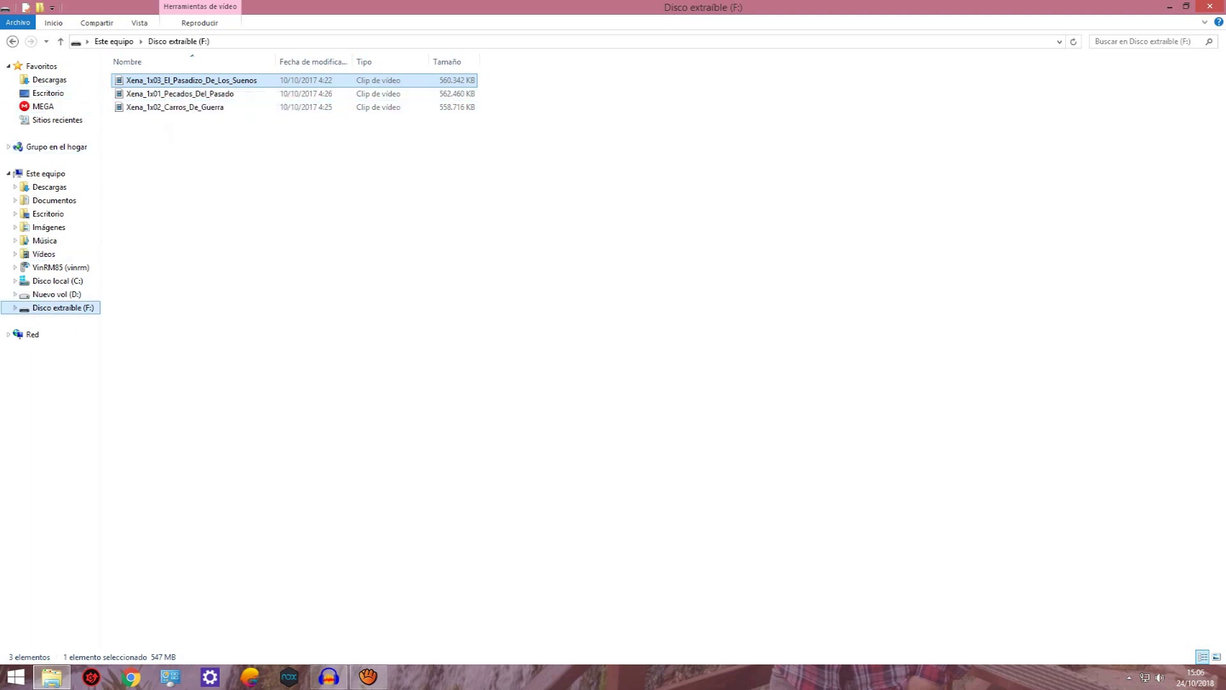
- Open the HDLC T-1 folder inside the Series folder on drive D:
left_click(57, 294)
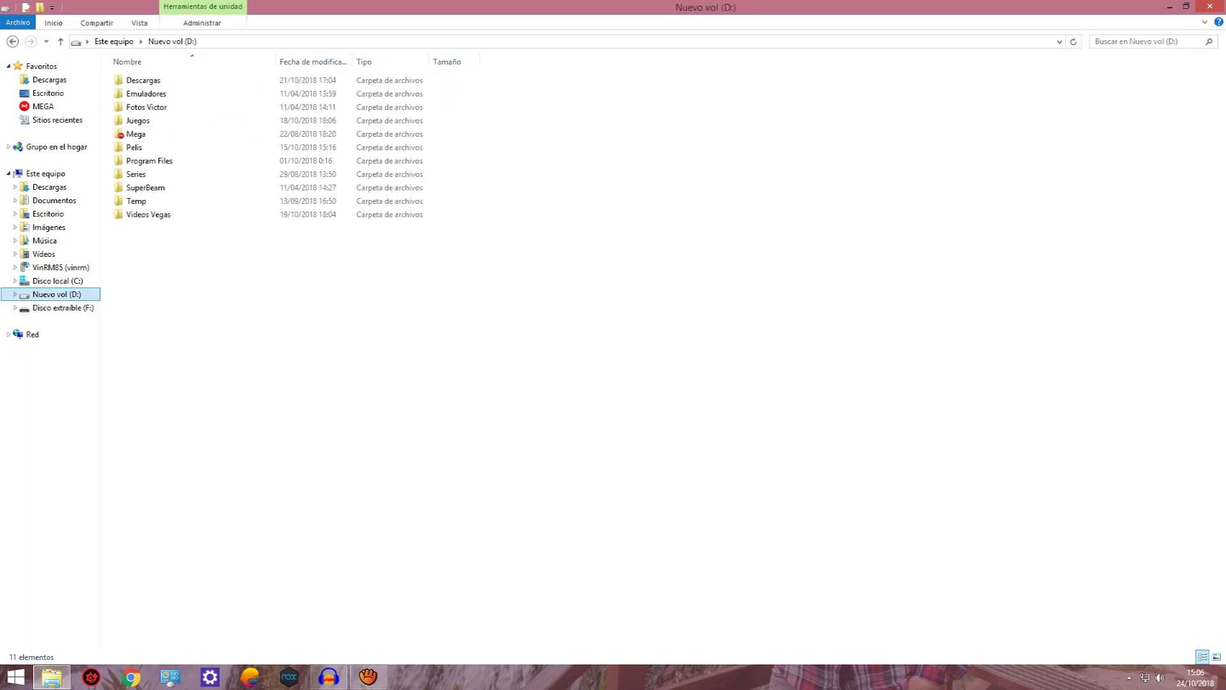
left_click(136, 174)
double_click(135, 174)
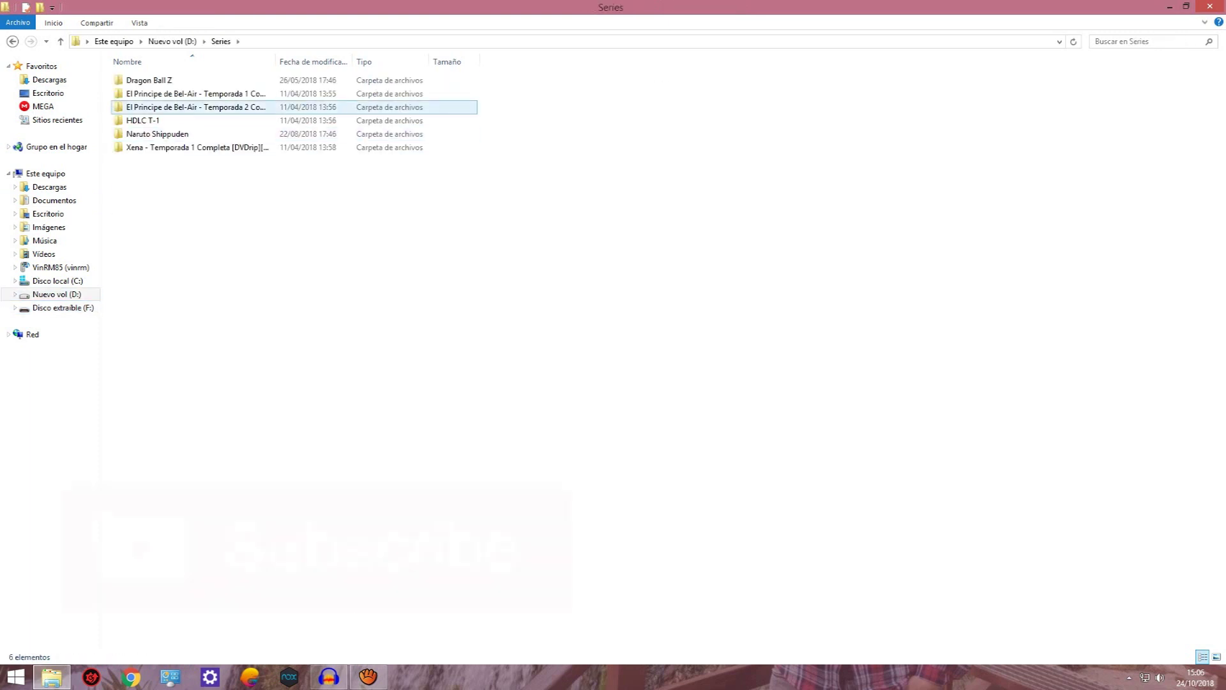
double_click(151, 120)
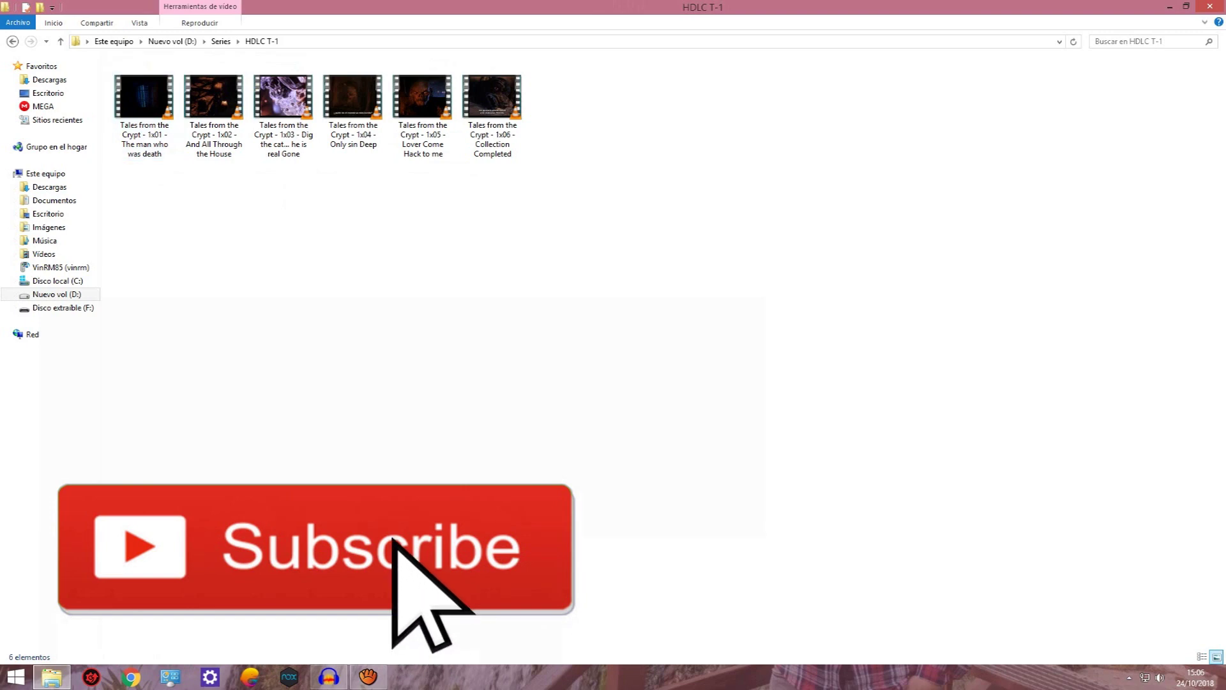
- Copy the Tales from the Crypt episodes 1x01 and 1x02 to the removable drive F:
left_click_drag(170, 174, 207, 101)
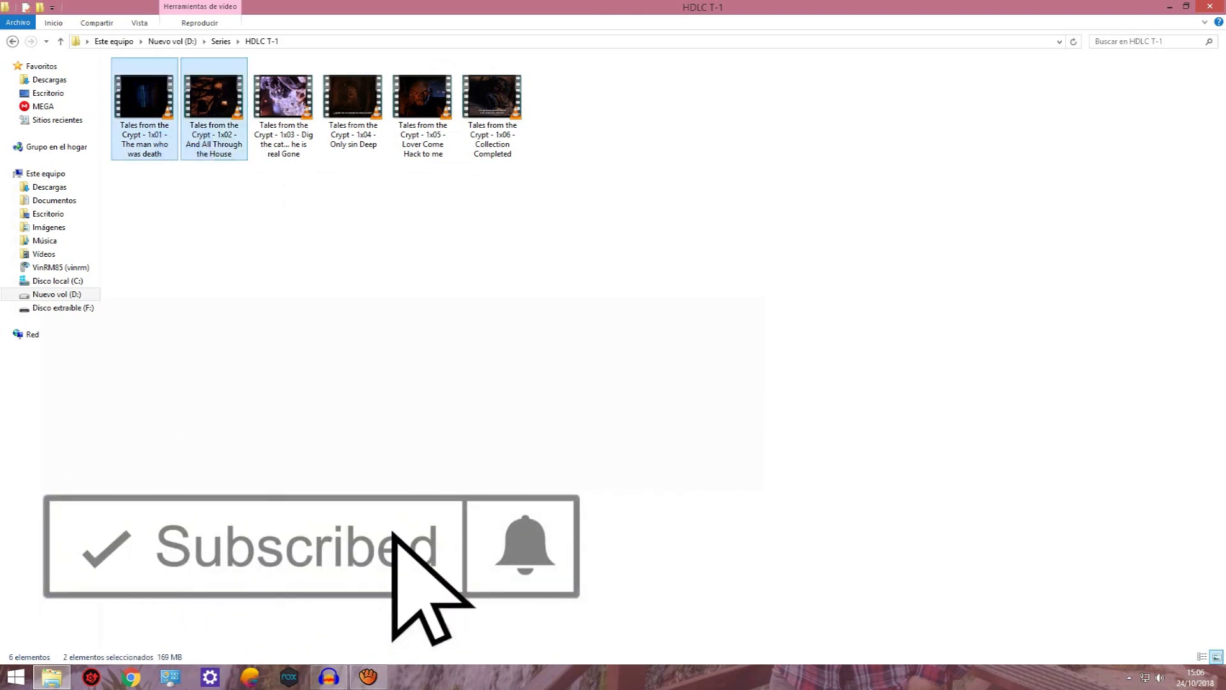
right_click(207, 101)
left_click(243, 285)
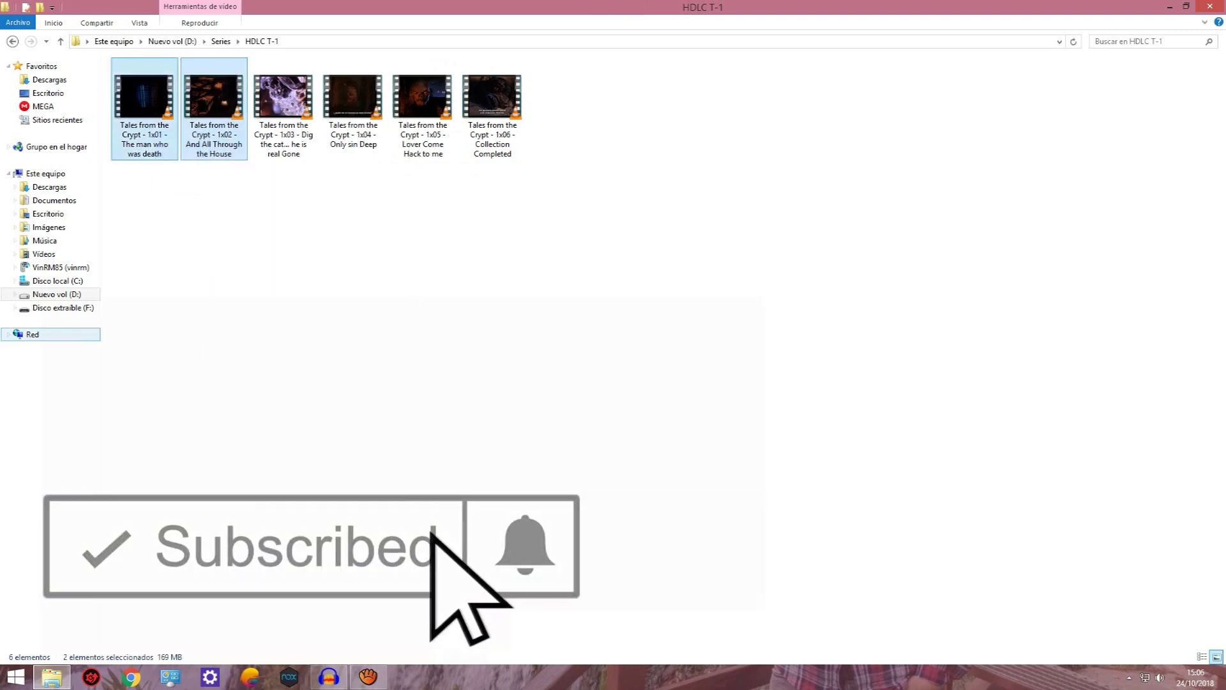
left_click(63, 307)
right_click(373, 288)
left_click(415, 375)
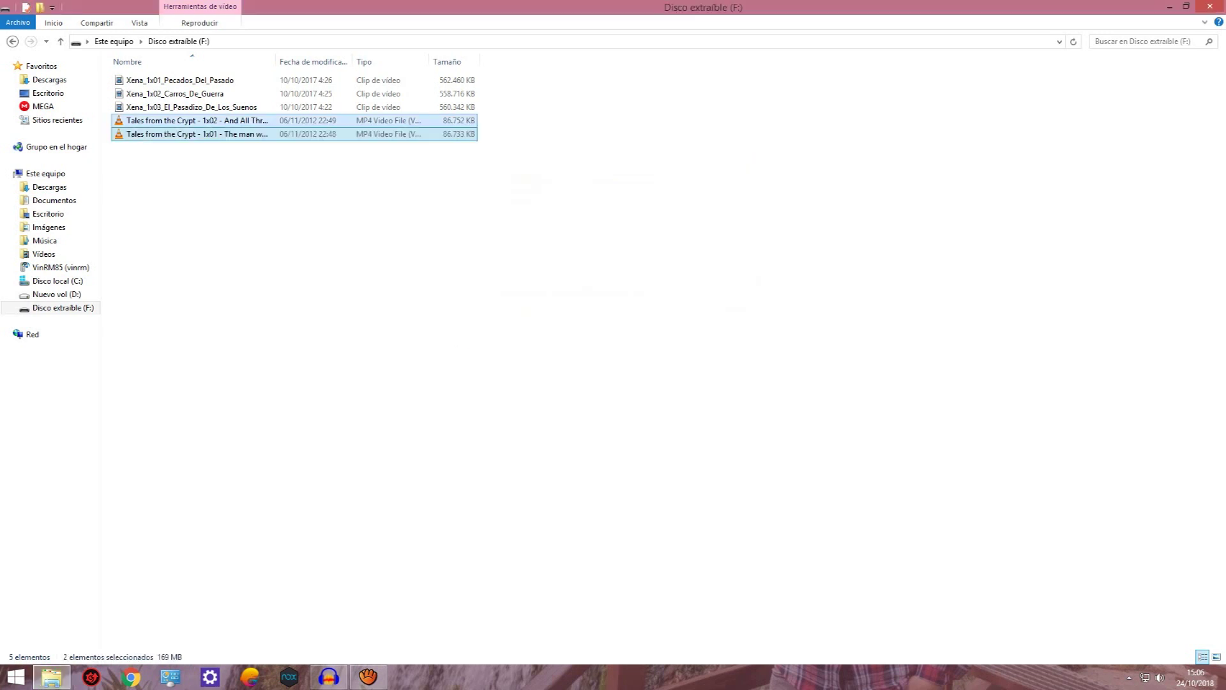
left_click(294, 192)
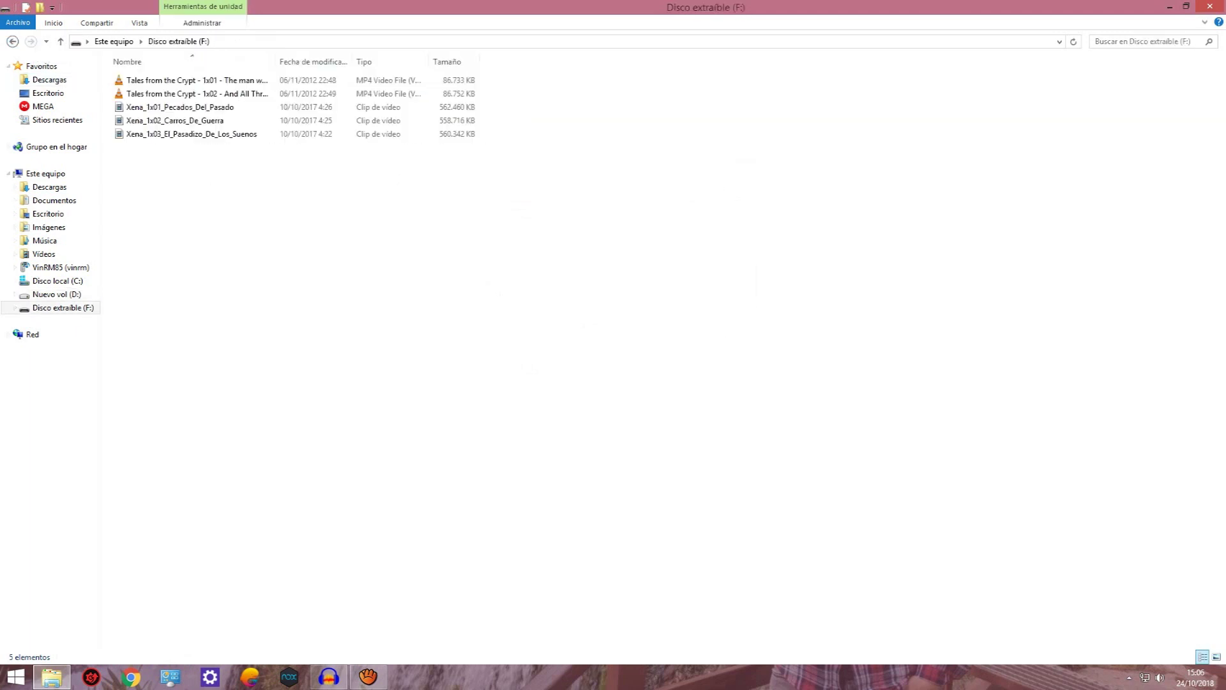
- Play Tales from the Crypt - 1x01 - The man who was death from drive F:
left_click(192, 134)
left_click(175, 120)
right_click(186, 121)
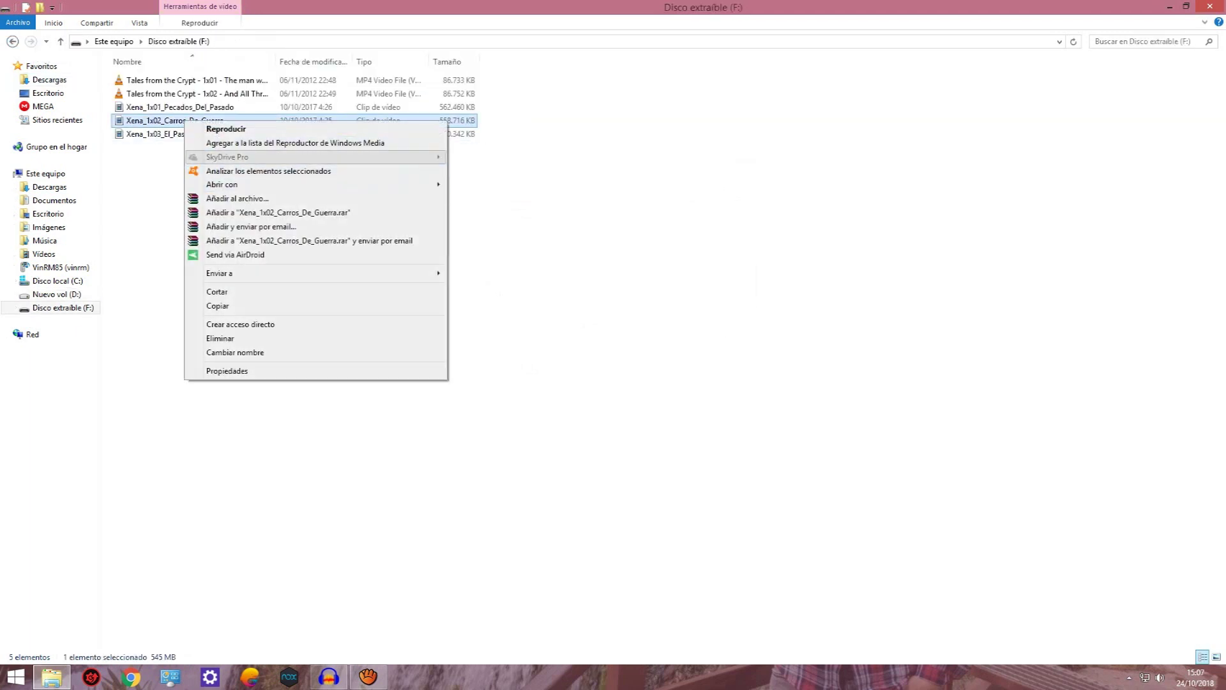
right_click(165, 91)
right_click(182, 77)
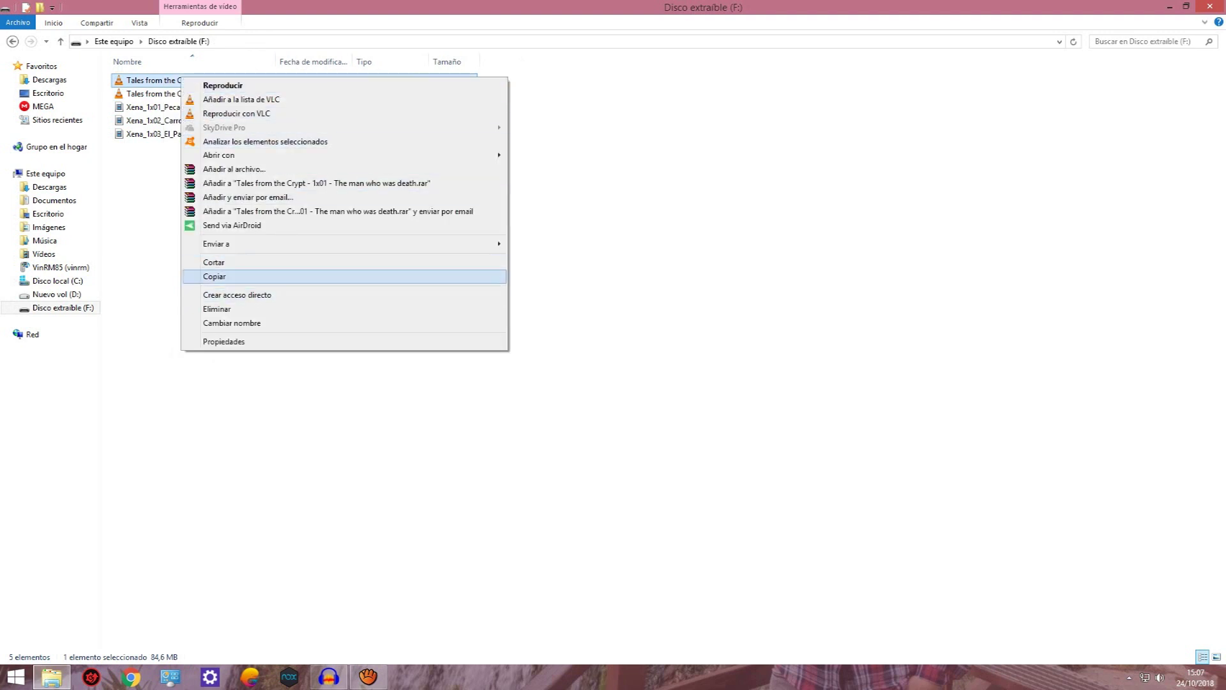
key("Escape")
key("Return")
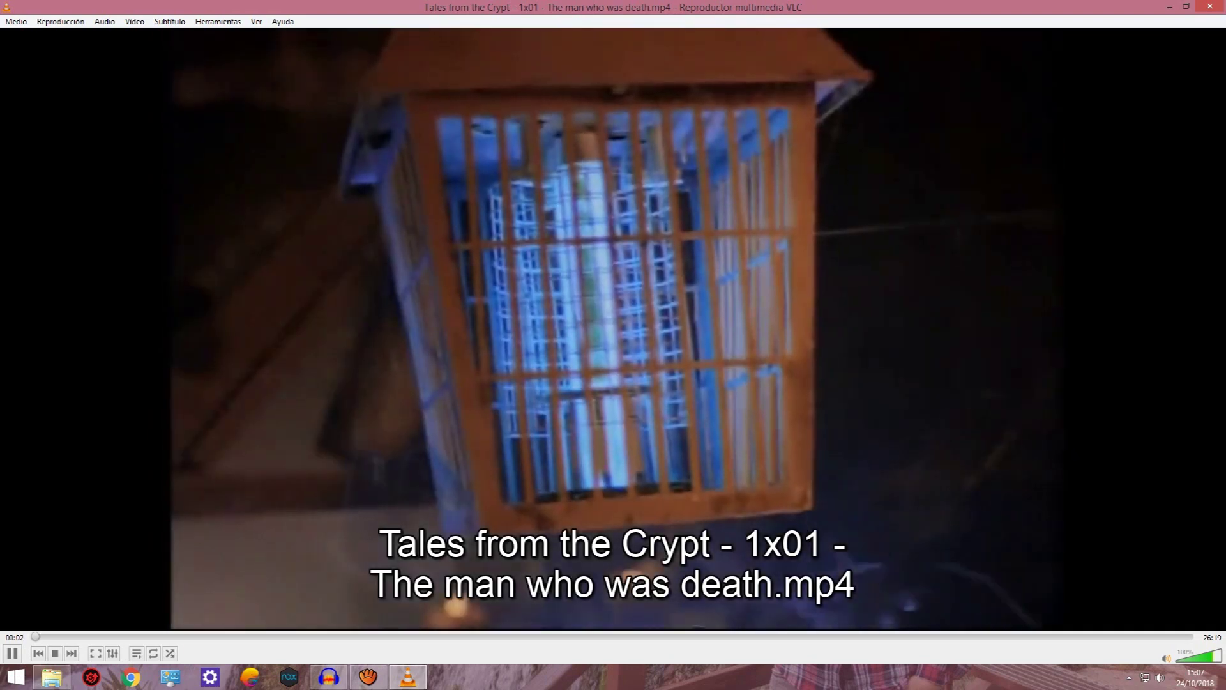
- Skip the playing Tales from the Crypt 1x01 episode to about 23:01 and close the player
left_click(1047, 636)
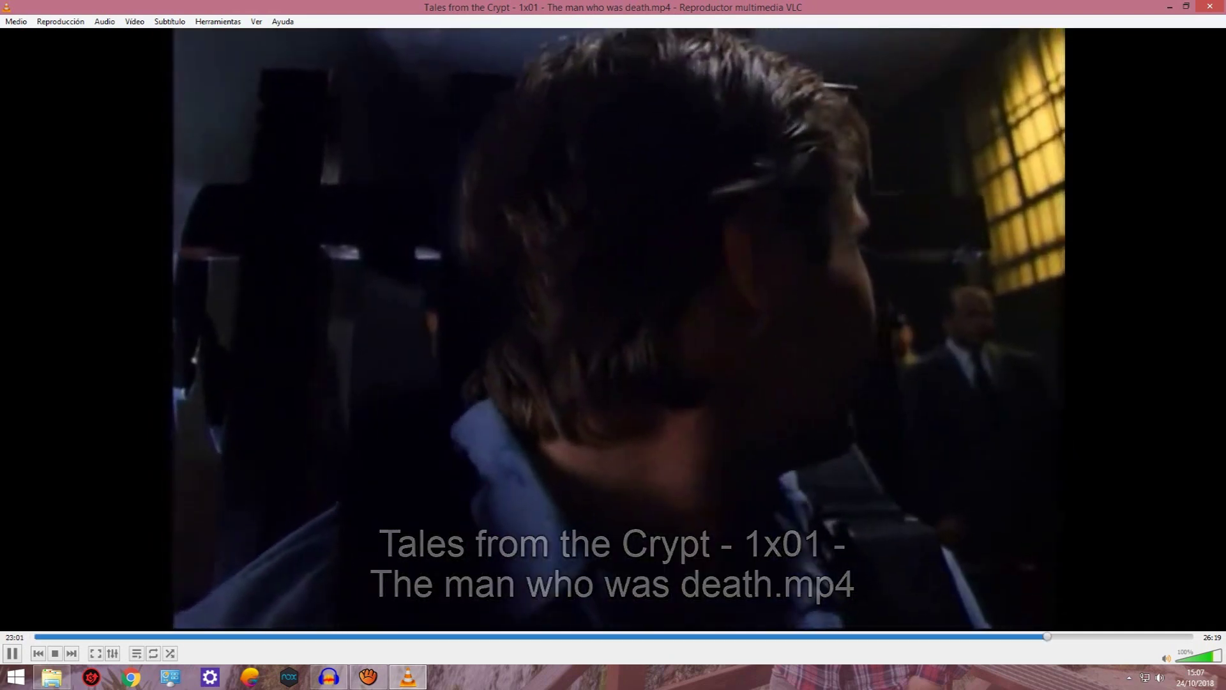
key("ctrl+q")
- Play Tales from the Crypt - 1x02 - And All Through the House from drive F:, skip to about 20:01 and close the player
key("Down")
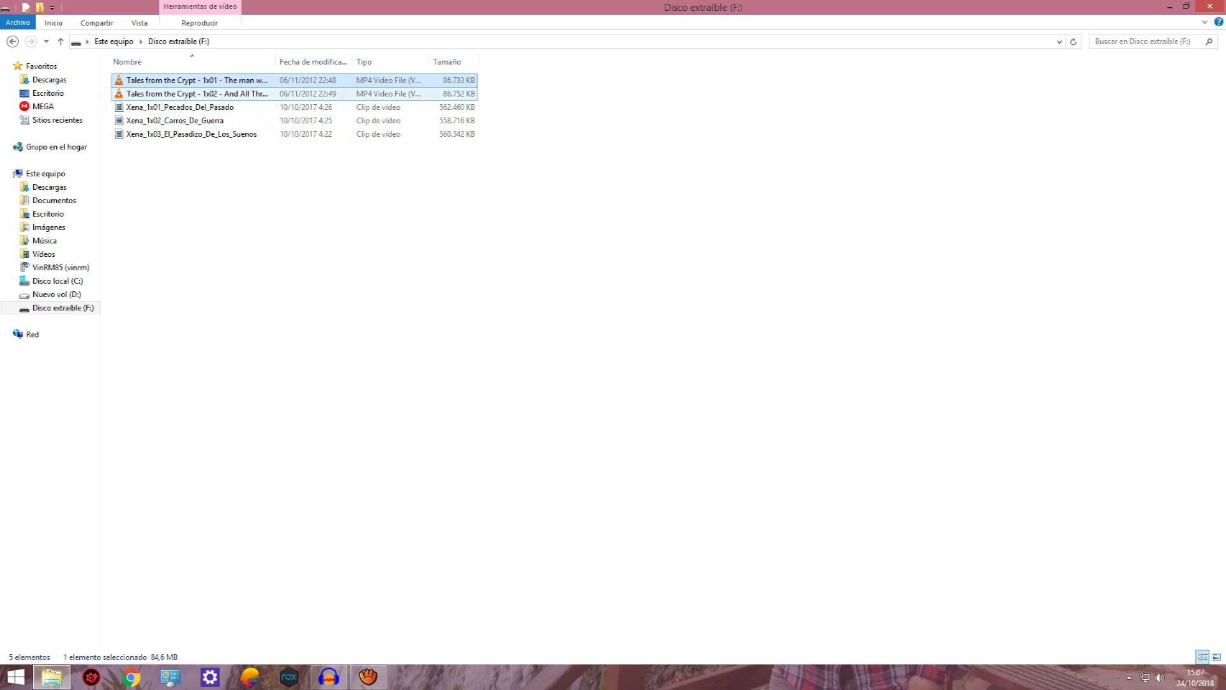
key("Return")
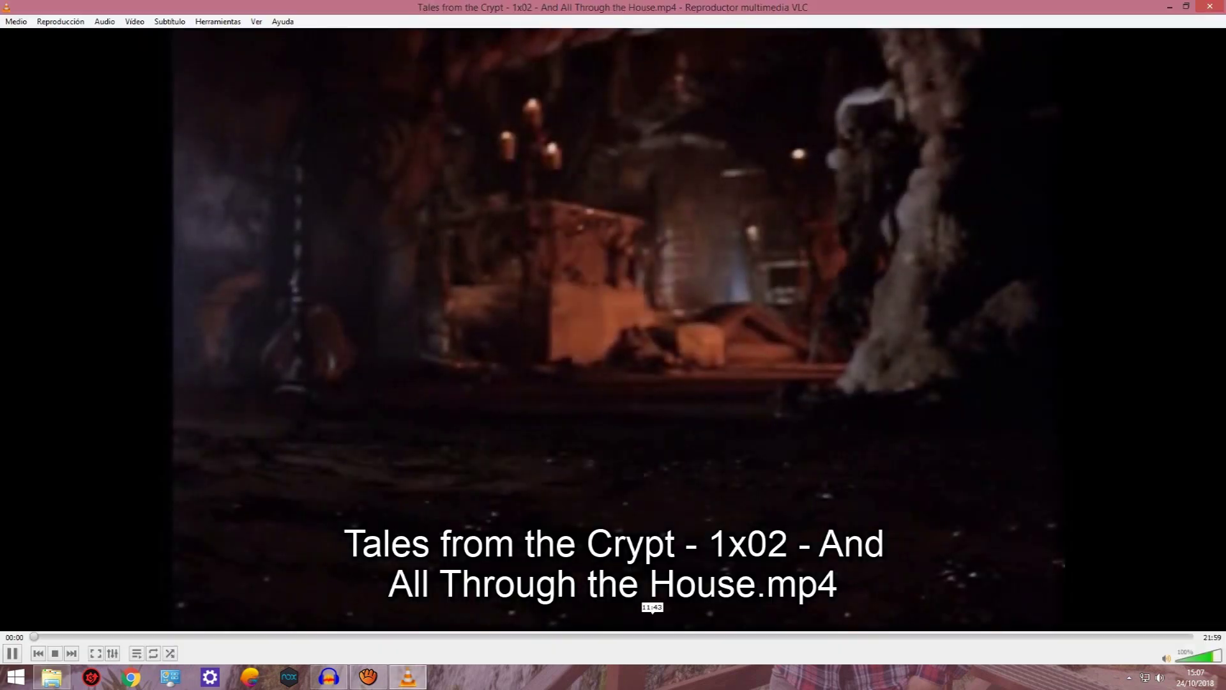
left_click(652, 637)
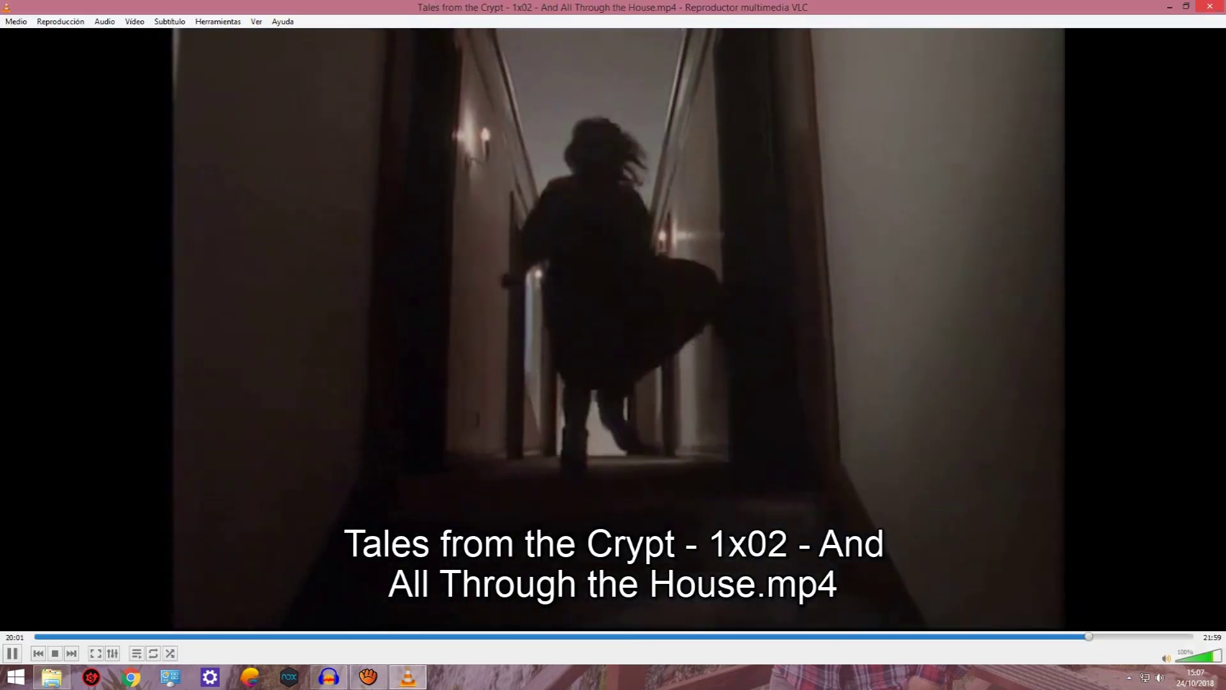
key("ctrl+q")
- Try to play Xena_1x01_Pecados_Del_Pasado in Windows Media Player, then close the player
key("Down")
key("Return")
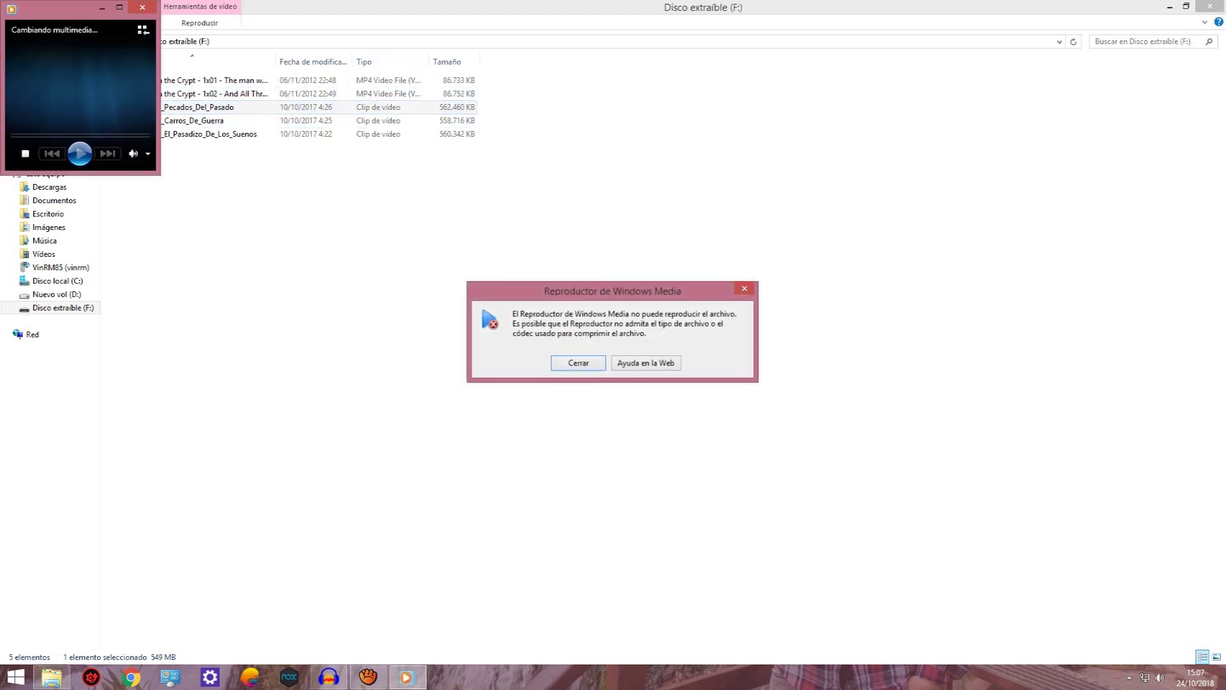
left_click(578, 362)
left_click(142, 7)
- Open Xena_1x01_Pecados_Del_Pasado from drive F: in VLC media player and close the player
right_click(165, 106)
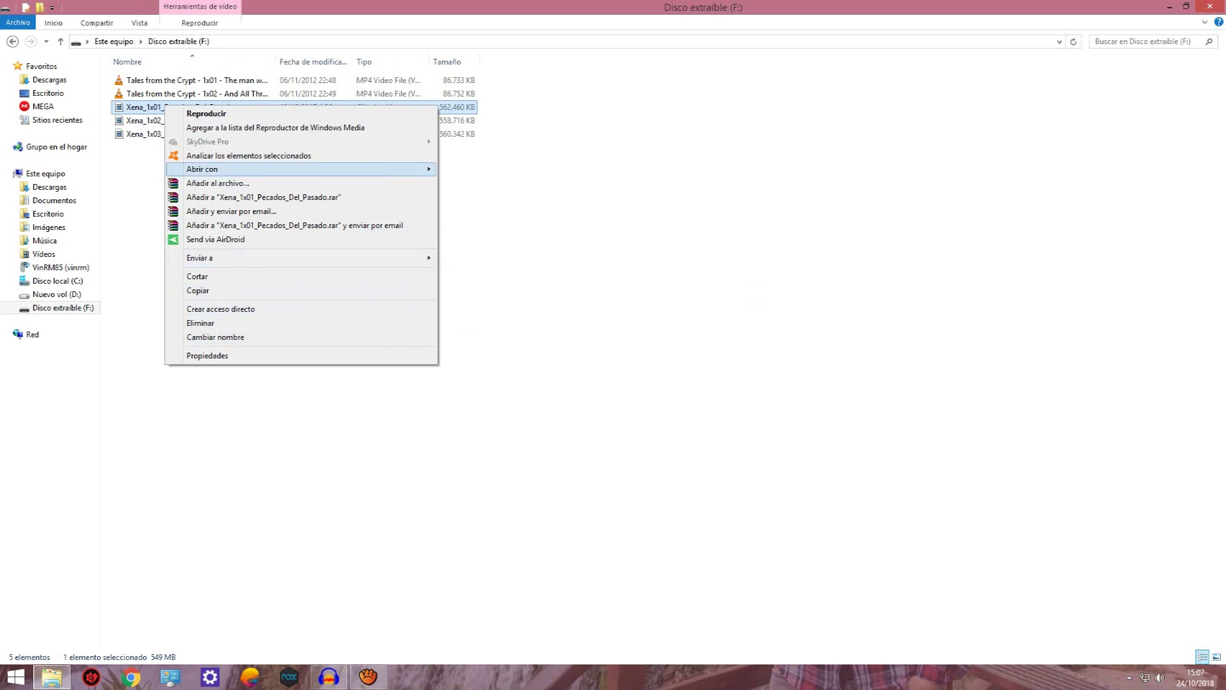
mouse_move(205, 169)
left_click(472, 211)
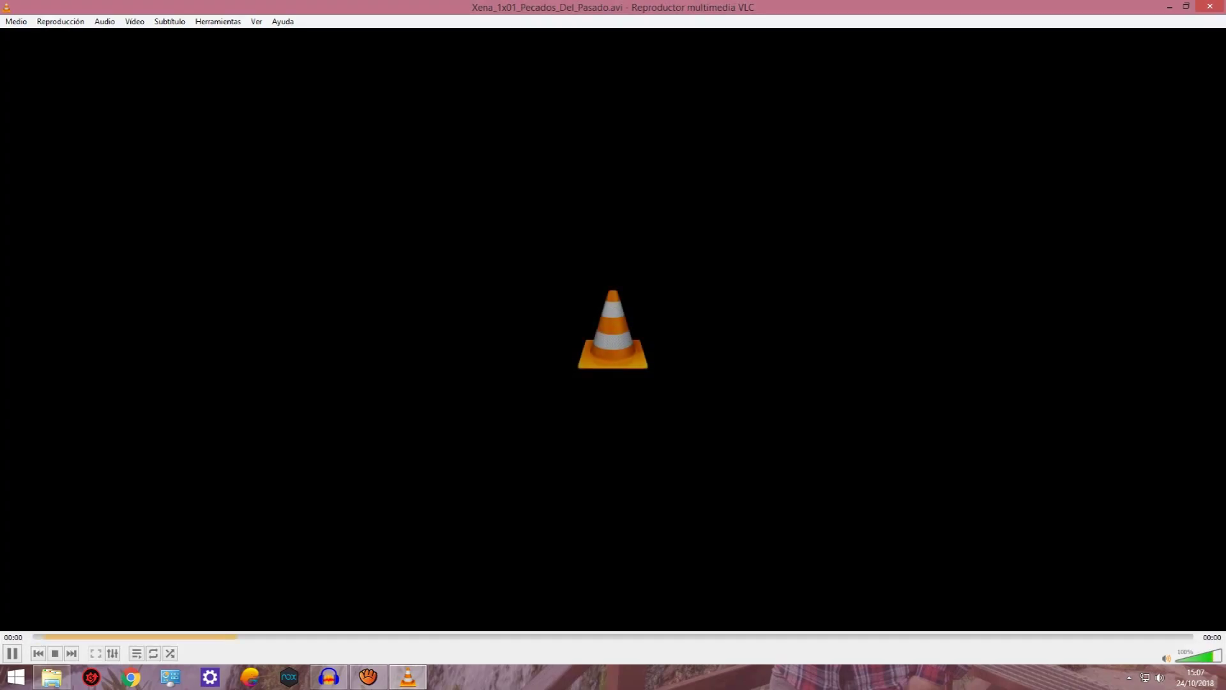
key("alt+F4")
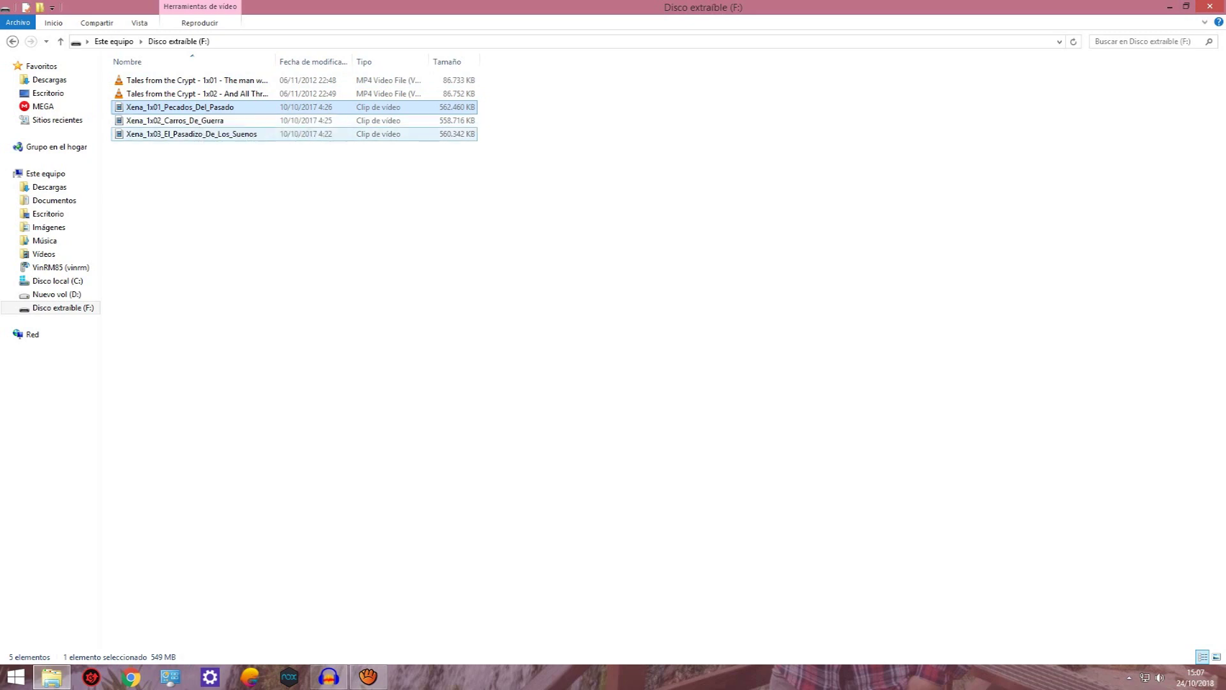
- Play Xena_1x03_El_Pasadizo_De_Los_Suenos from drive F: in VLC media player, skip to about 30:46 and close the player
right_click(189, 134)
mouse_move(288, 196)
left_click(533, 238)
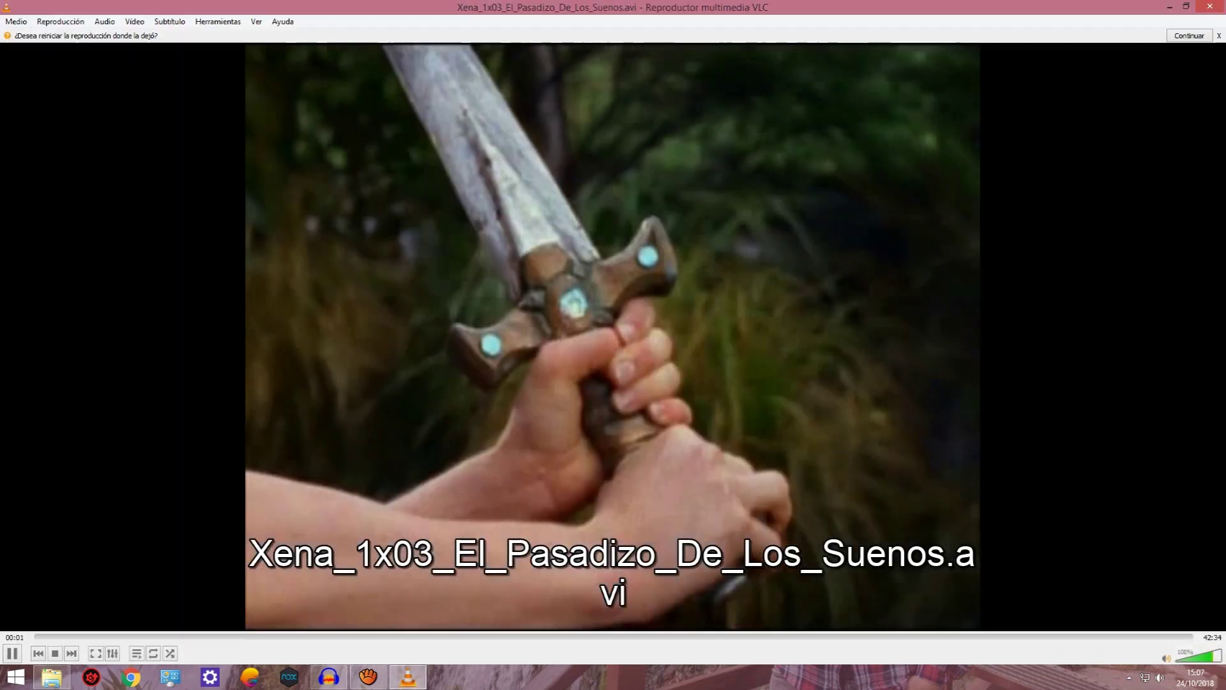
left_click(871, 636)
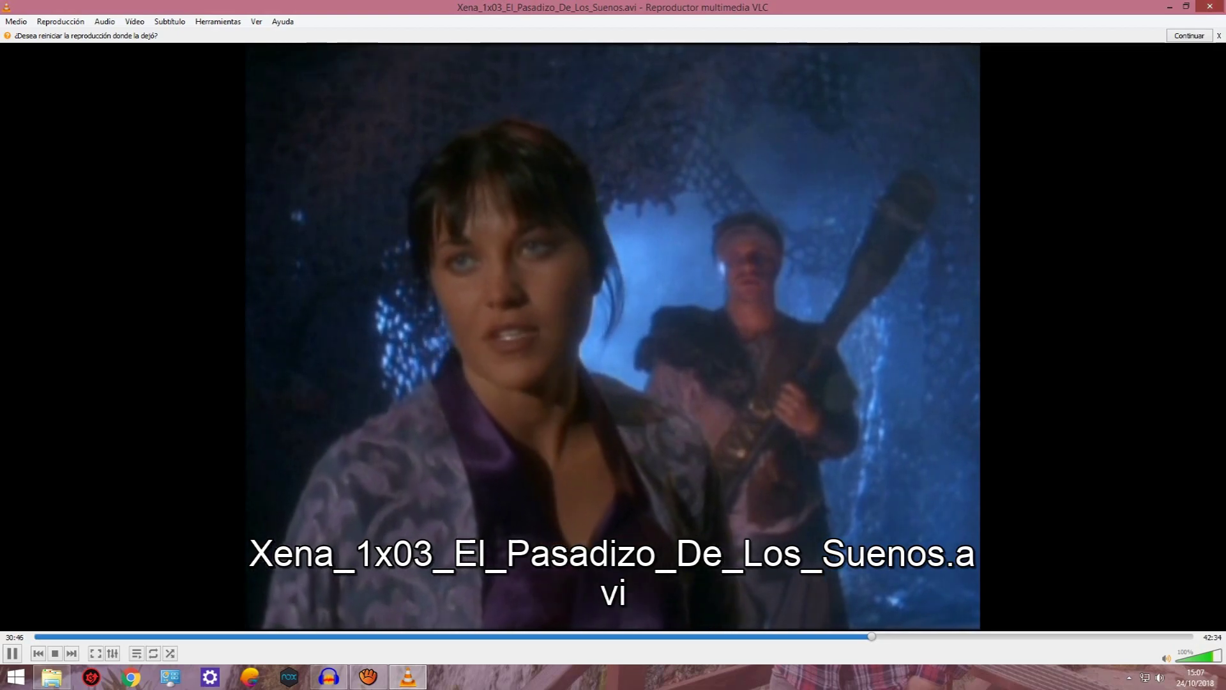
key("alt+F4")
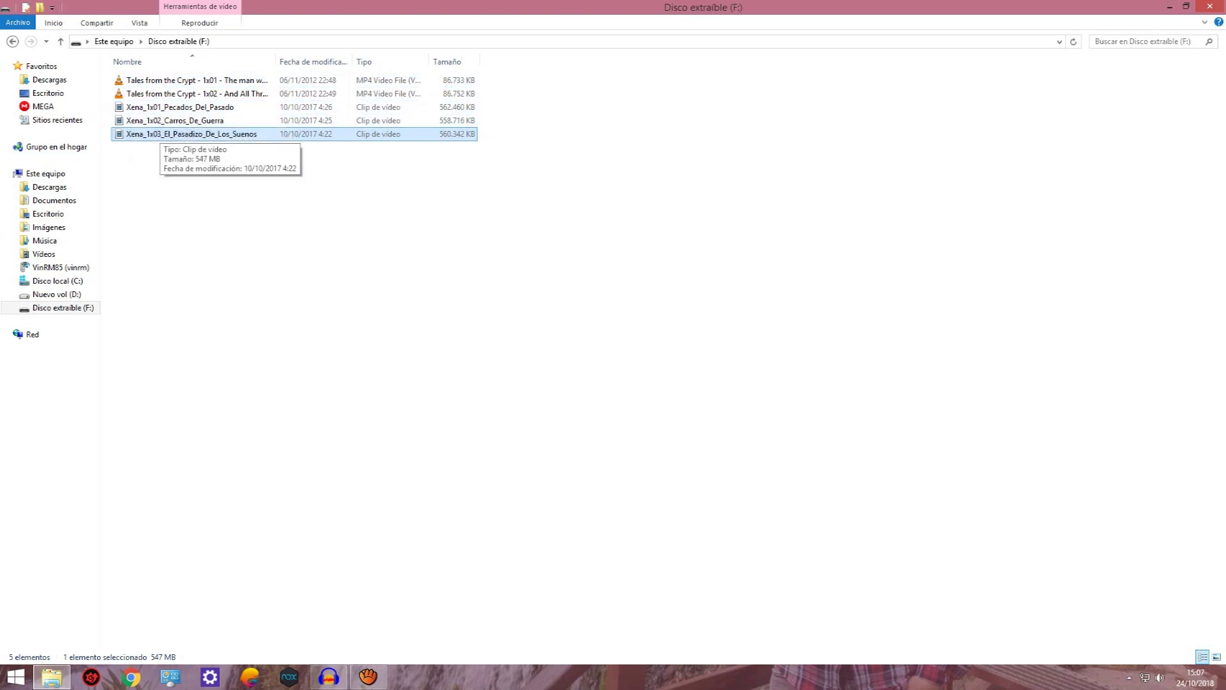
left_click(166, 159)
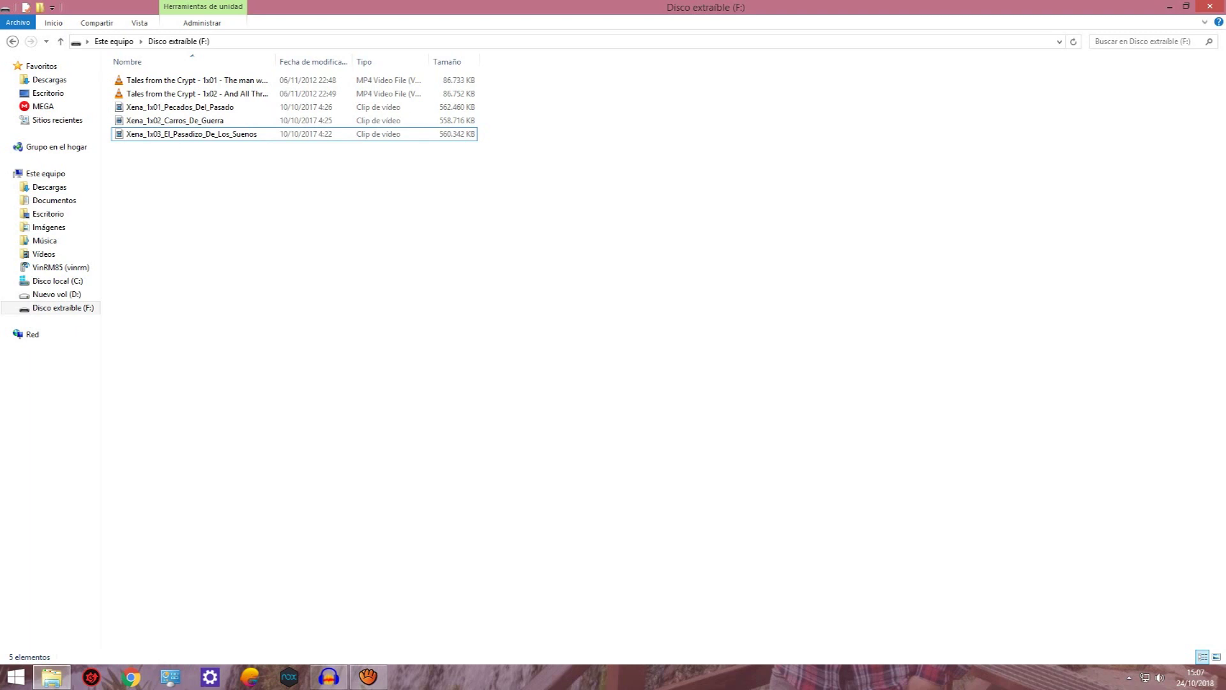
left_click(166, 94)
left_click(166, 81)
left_click(166, 106)
left_click(166, 120)
left_click(166, 133)
left_click(166, 160)
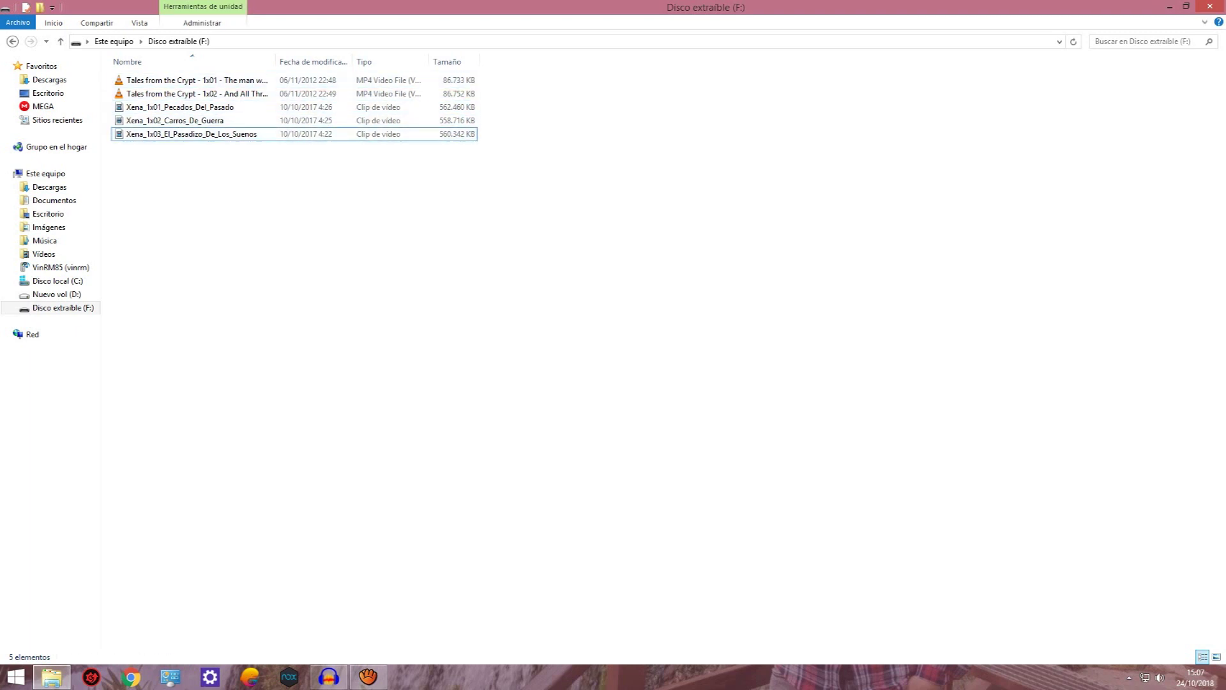